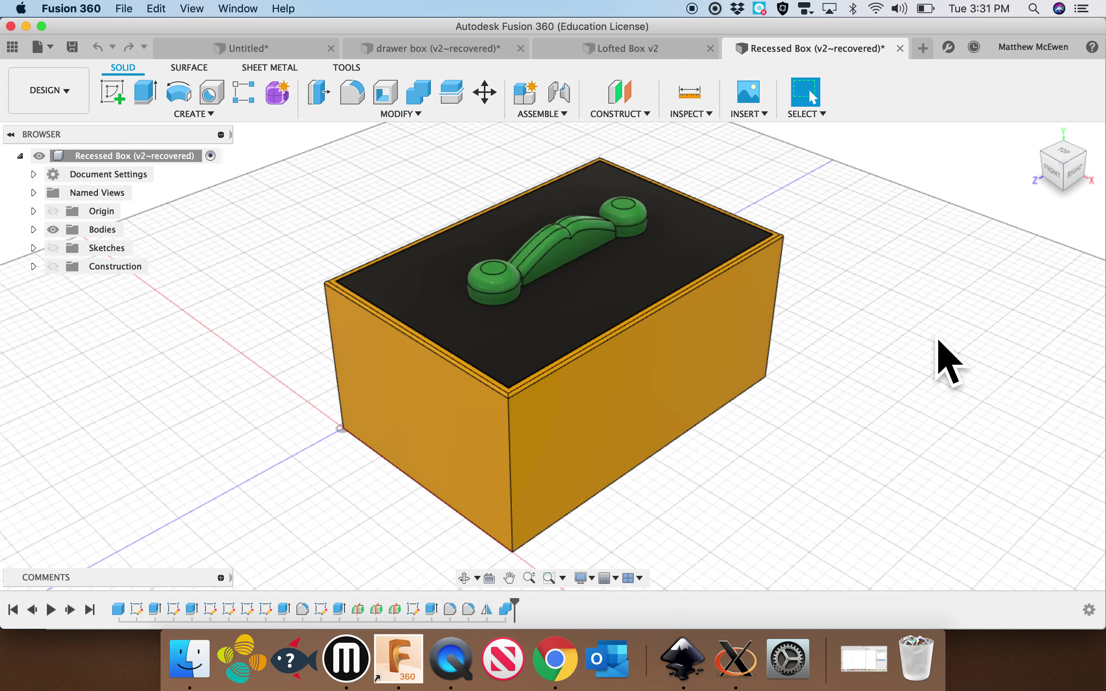
Step: Expand the Browser's Bodies folder to show the box, lid and handle bodies
{"action": "right_click", "coordinate": [828, 326]}
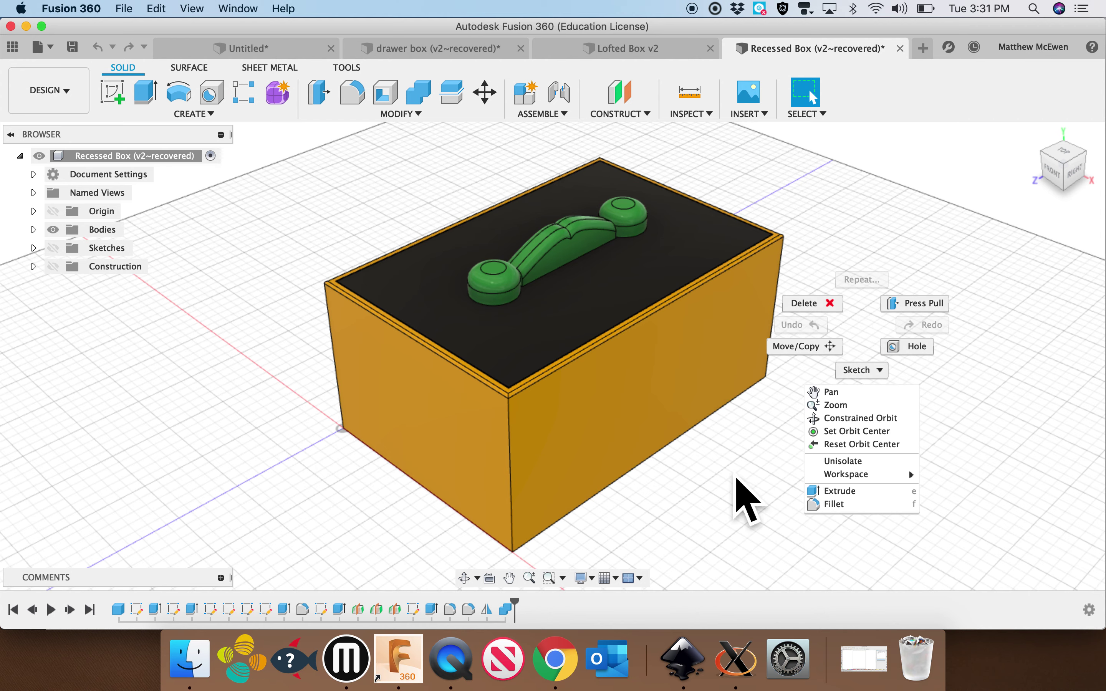
{"action": "left_click", "coordinate": [741, 485]}
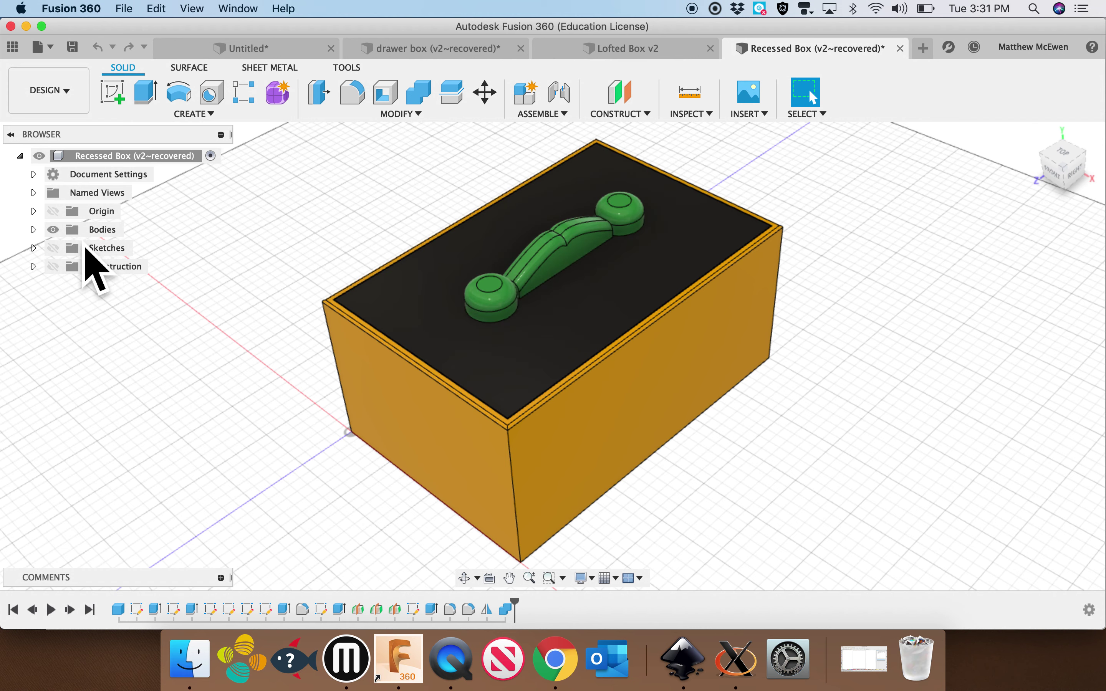
{"action": "left_click", "coordinate": [34, 230]}
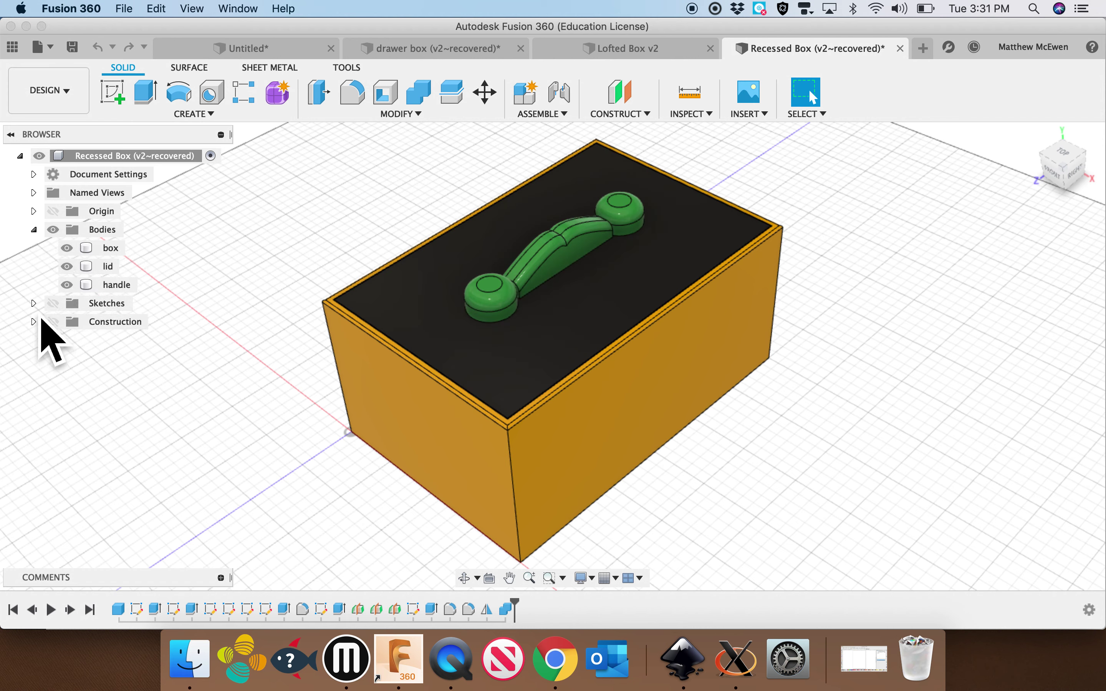
Step: Expand the Sketches and Construction folders and hide the lid and handle bodies
{"action": "left_click", "coordinate": [34, 304]}
{"action": "left_click", "coordinate": [34, 470]}
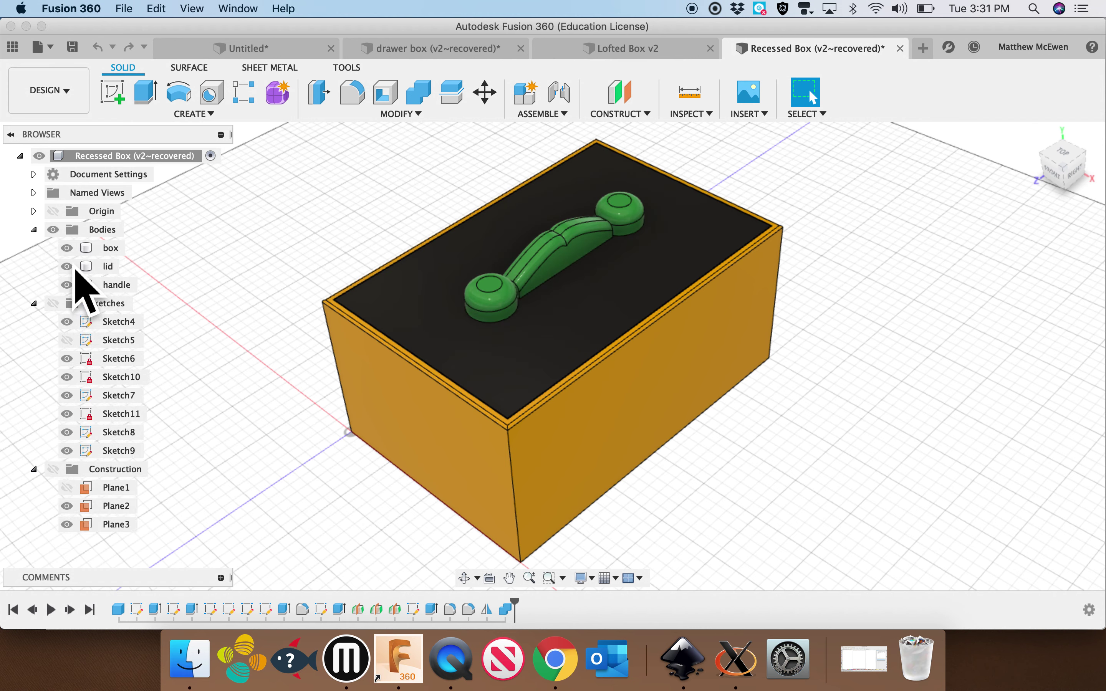
{"action": "left_click", "coordinate": [67, 267]}
{"action": "left_click", "coordinate": [67, 285]}
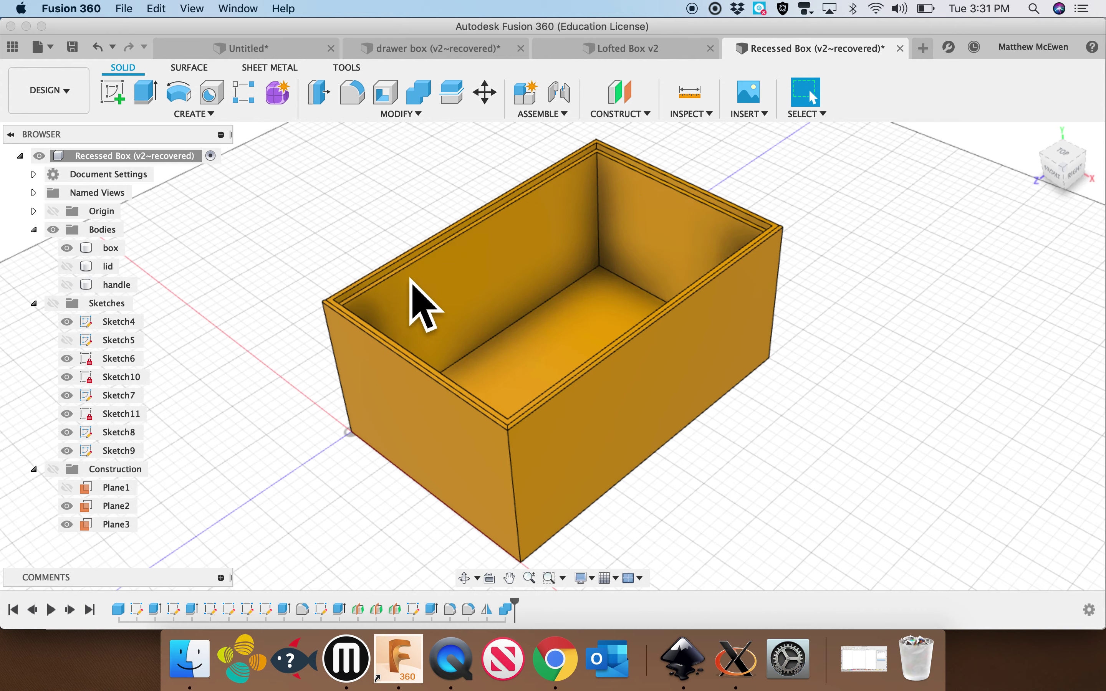
Step: Toggle the lid on and off while orbiting into the open box, then roll history back one feature
{"action": "middle_click_drag", "start_coordinate": [395, 296], "coordinate": [380, 279], "text": "shift"}
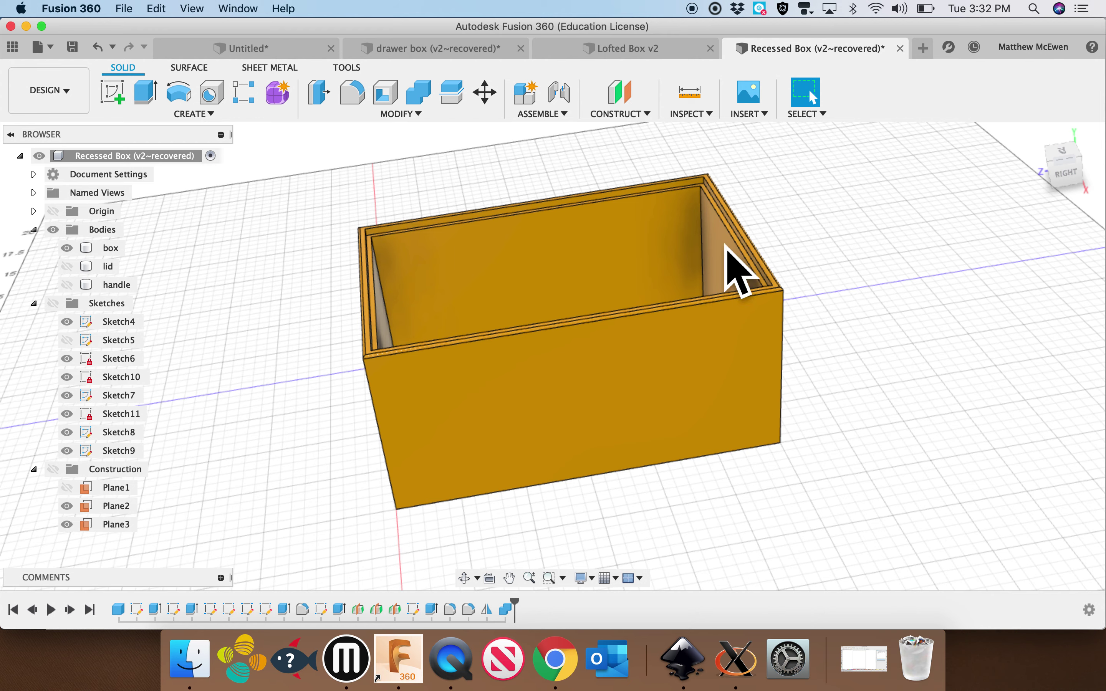
{"action": "left_click", "coordinate": [67, 266]}
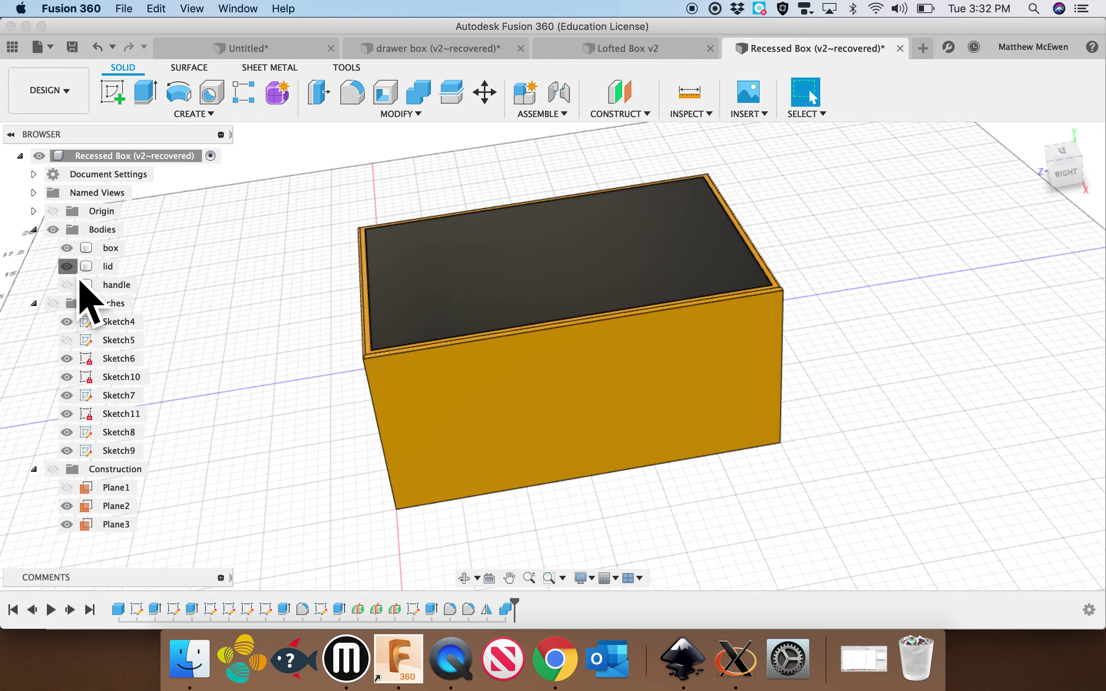
{"action": "left_click", "coordinate": [67, 266]}
{"action": "left_click", "coordinate": [67, 266]}
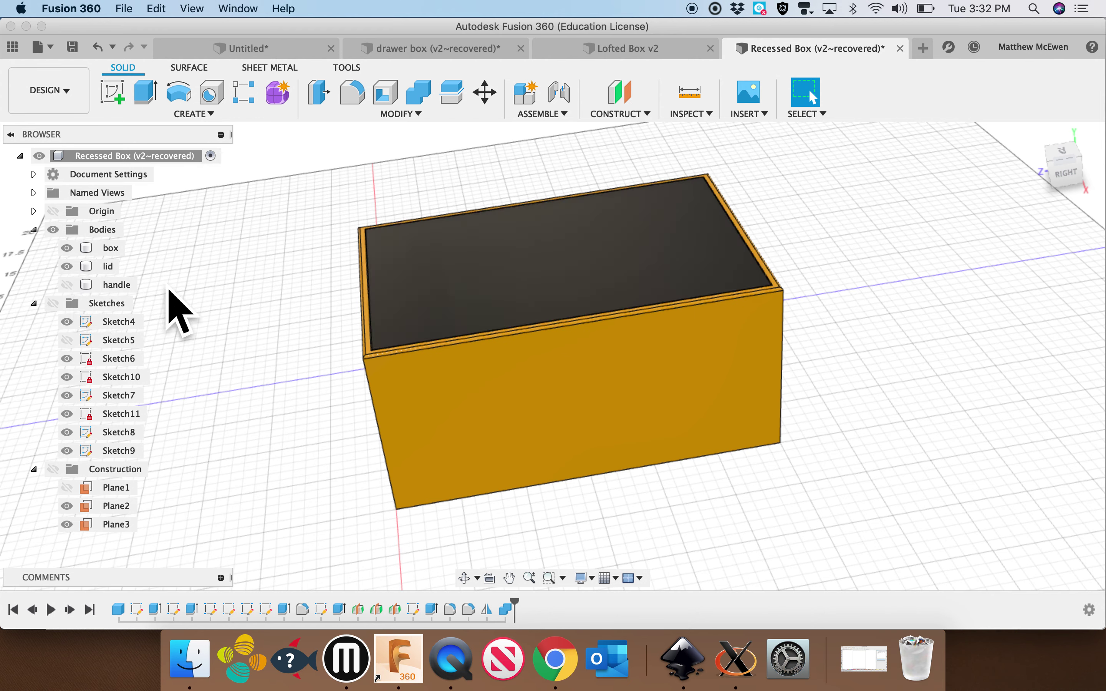
{"action": "left_click", "coordinate": [66, 266]}
{"action": "middle_click_drag", "start_coordinate": [197, 309], "coordinate": [197, 289], "text": "shift"}
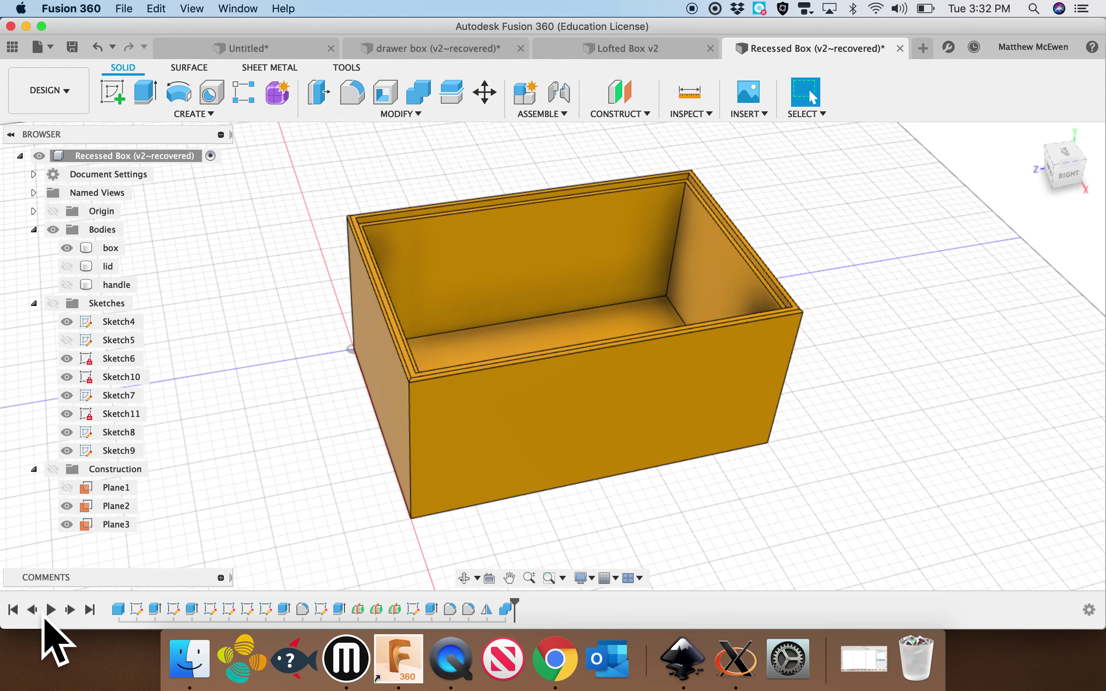
{"action": "left_click", "coordinate": [32, 610]}
Step: Roll the timeline to the start and step through Sketch4 back to the solid box
{"action": "left_click", "coordinate": [13, 609]}
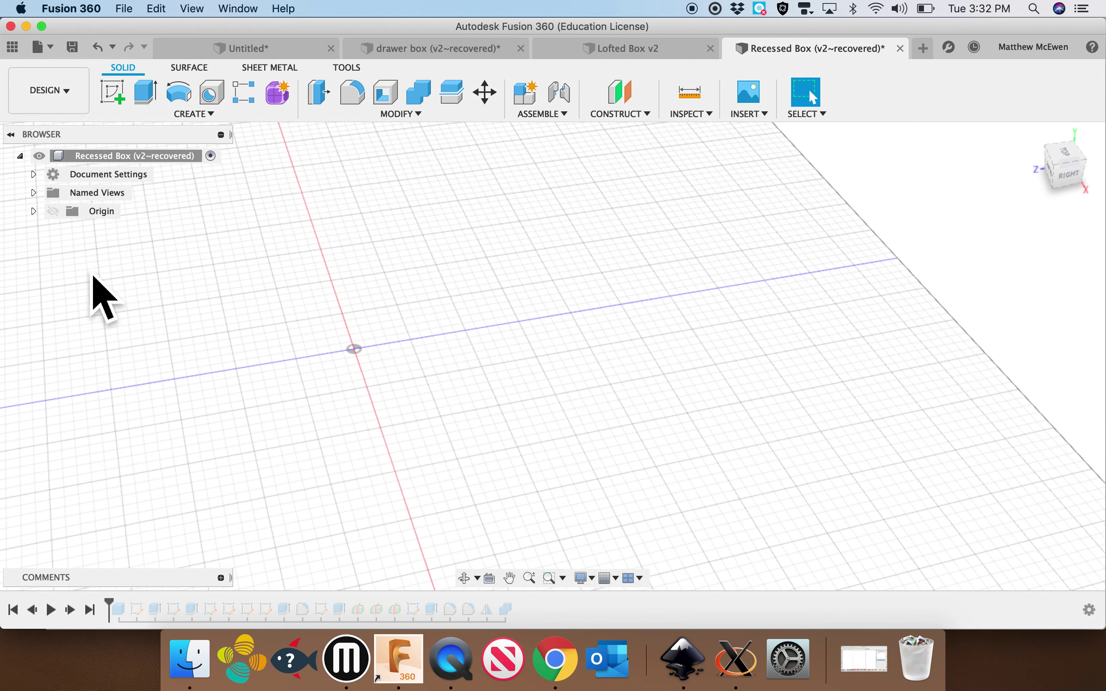
{"action": "left_click", "coordinate": [62, 212]}
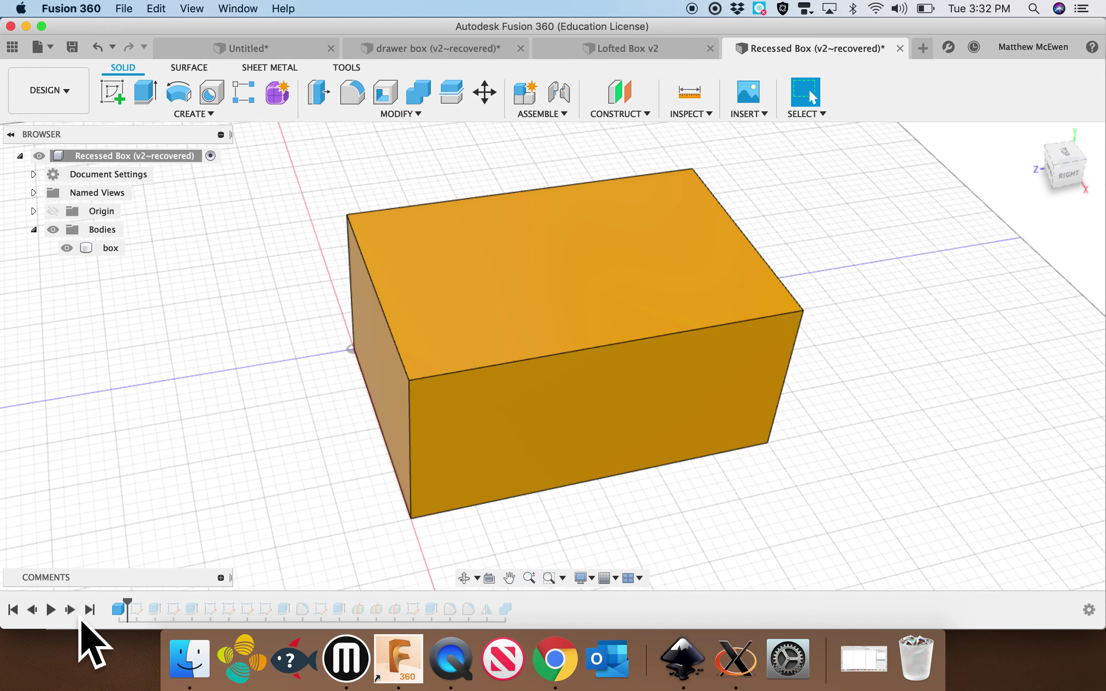
{"action": "left_click", "coordinate": [80, 619]}
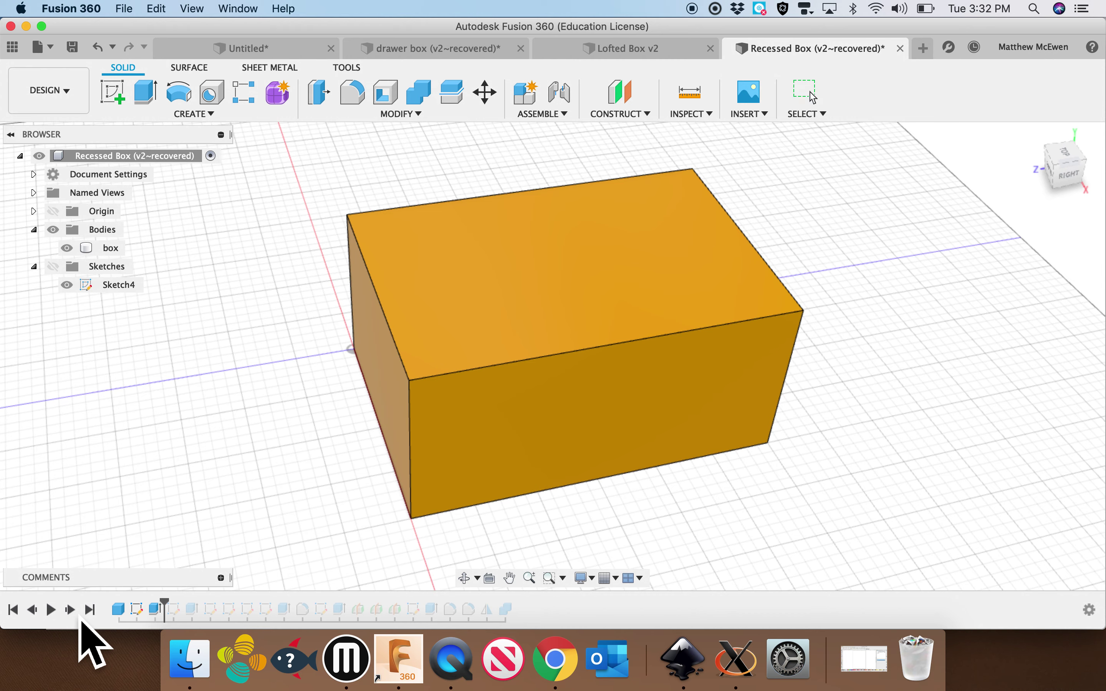
{"action": "left_click", "coordinate": [35, 613]}
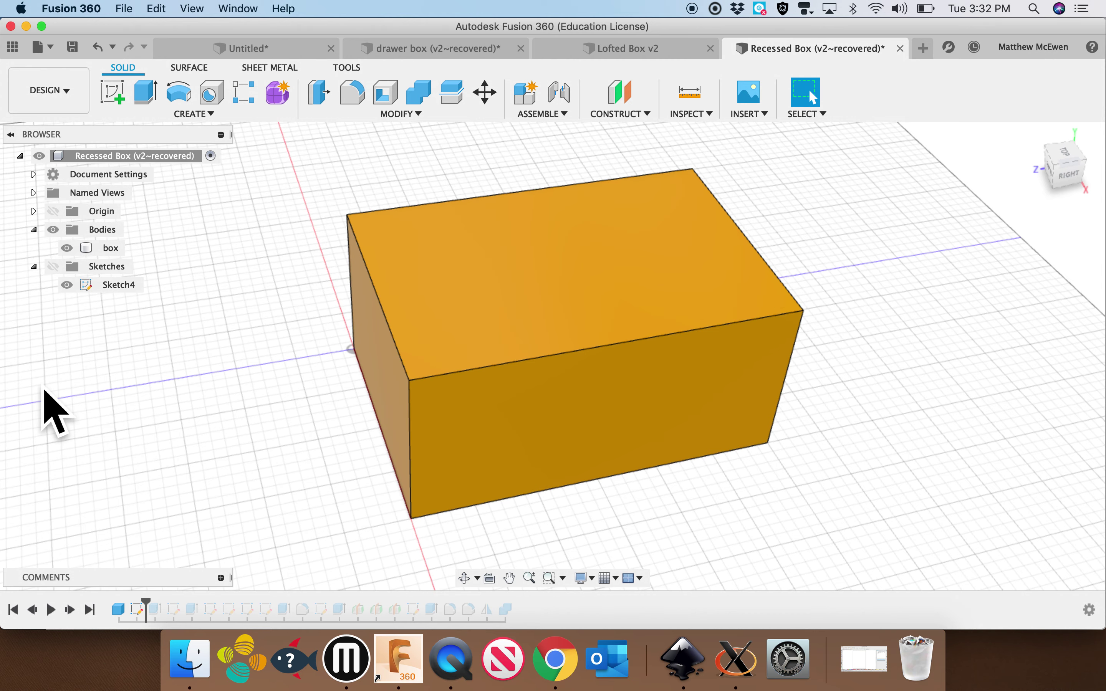
Step: Show the sketches, then step forward to hollow the box and add the recessed rim lip
{"action": "left_click", "coordinate": [53, 266]}
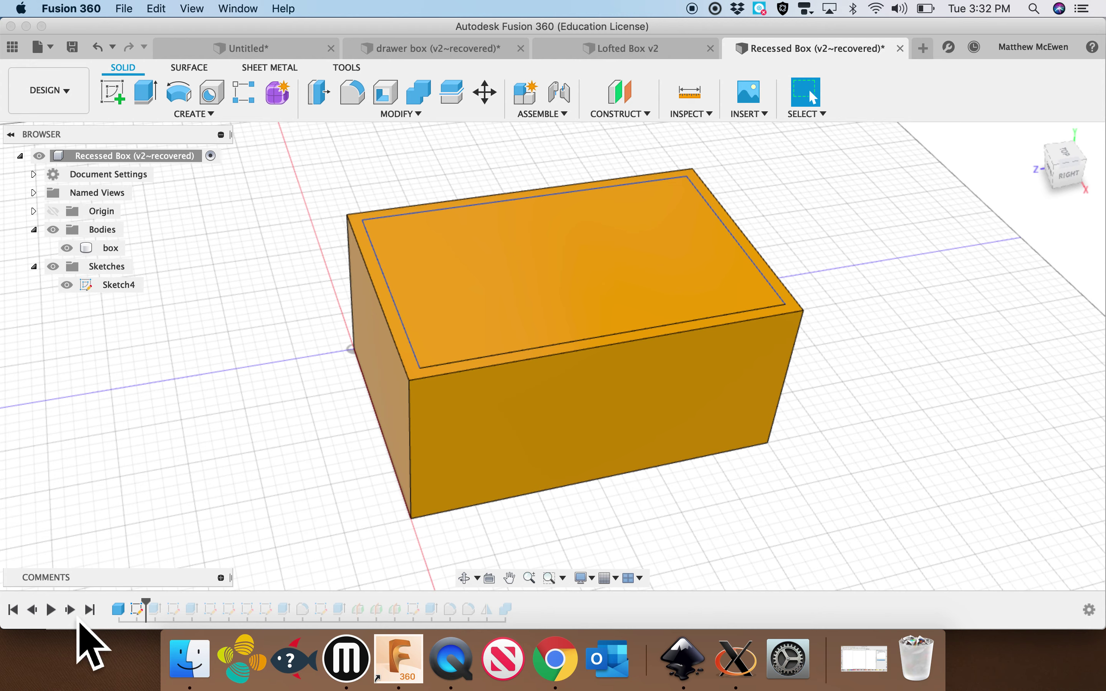
{"action": "left_click", "coordinate": [73, 615]}
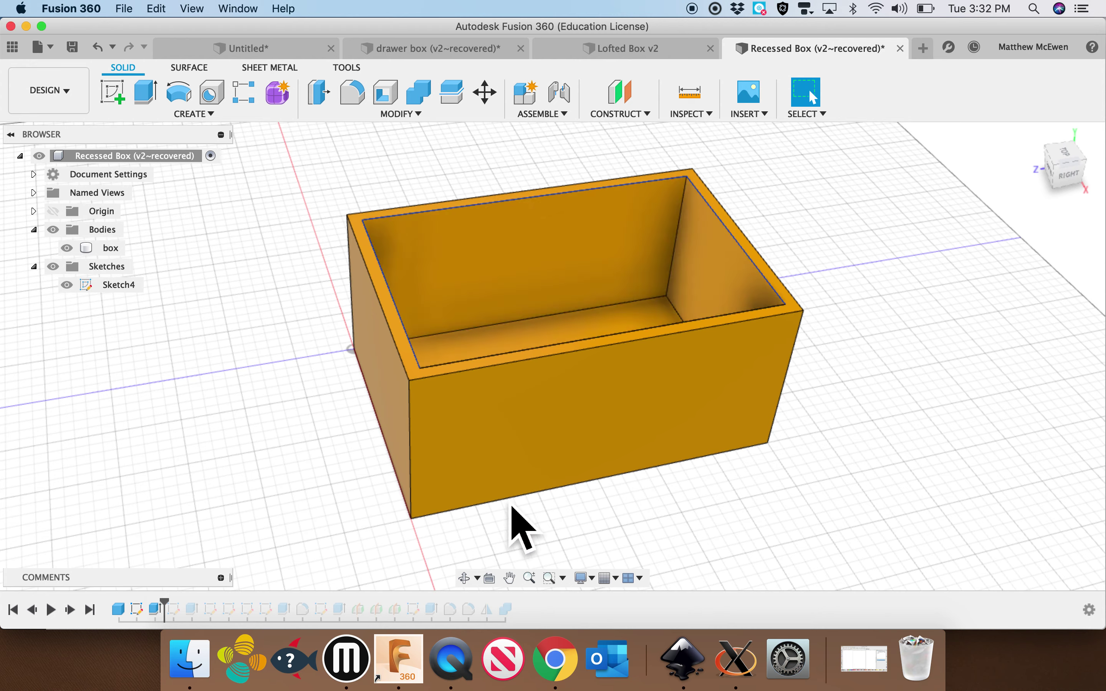
{"action": "left_click", "coordinate": [80, 619]}
Step: Zoom into the box and step back and forward over the recessed lip feature
{"action": "scroll", "coordinate": [338, 473], "scroll_direction": "left", "scroll_amount": 5, "text": "shift"}
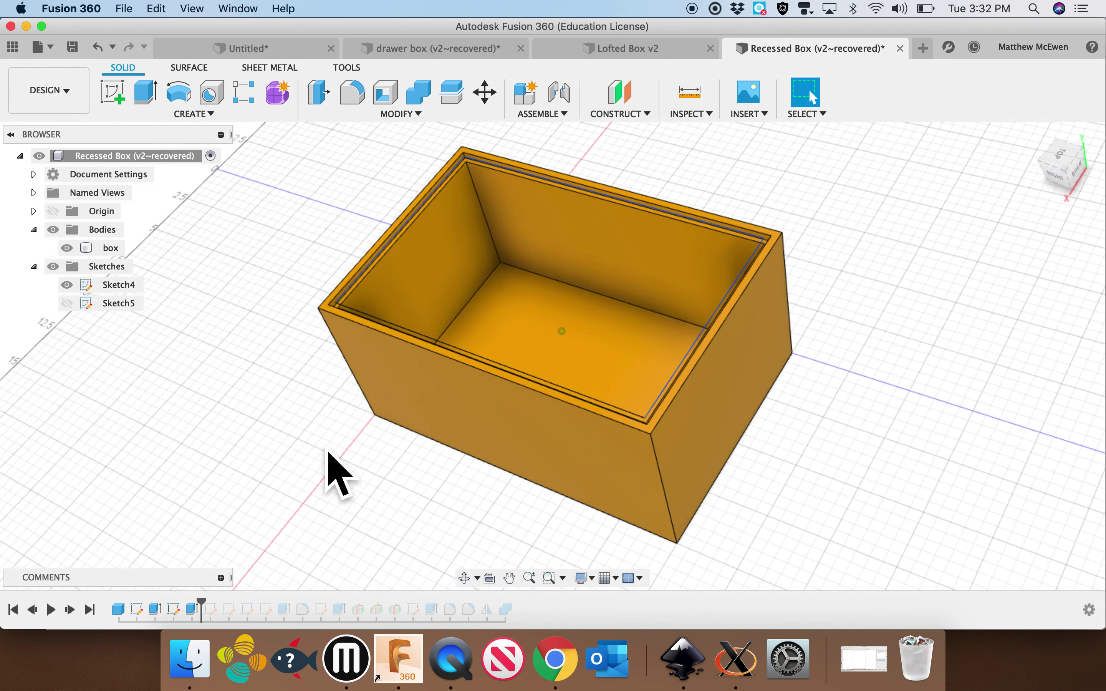
{"action": "scroll", "coordinate": [328, 453], "scroll_direction": "down", "scroll_amount": 5, "text": "shift"}
{"action": "scroll", "coordinate": [328, 456], "scroll_direction": "up", "scroll_amount": 5}
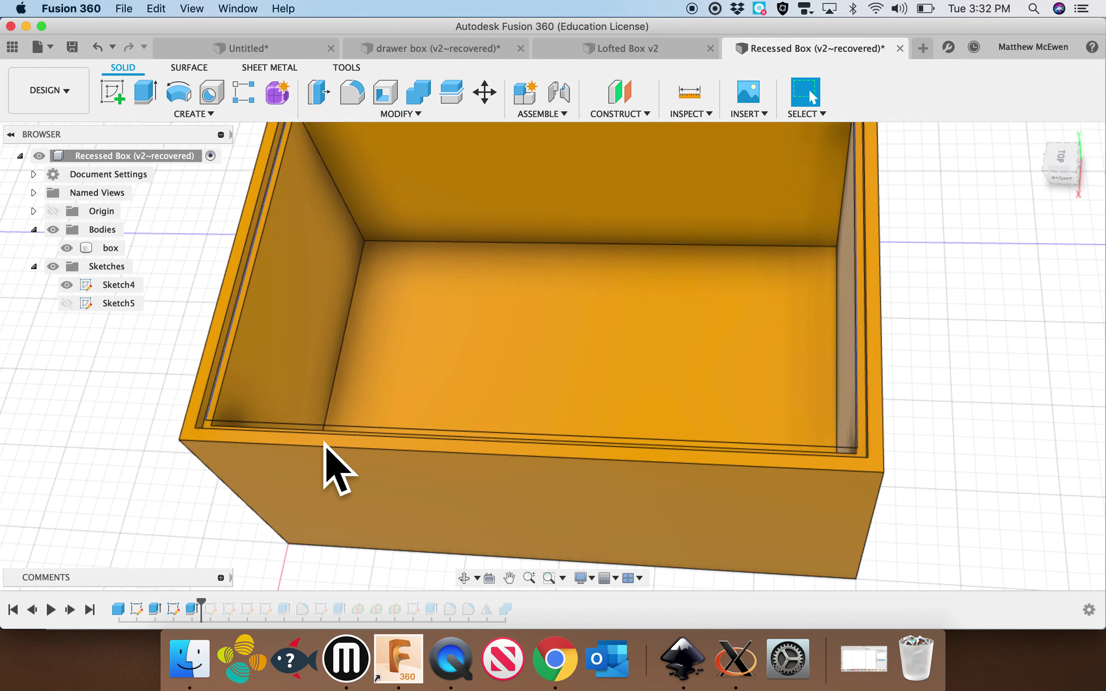
{"action": "left_click", "coordinate": [32, 609]}
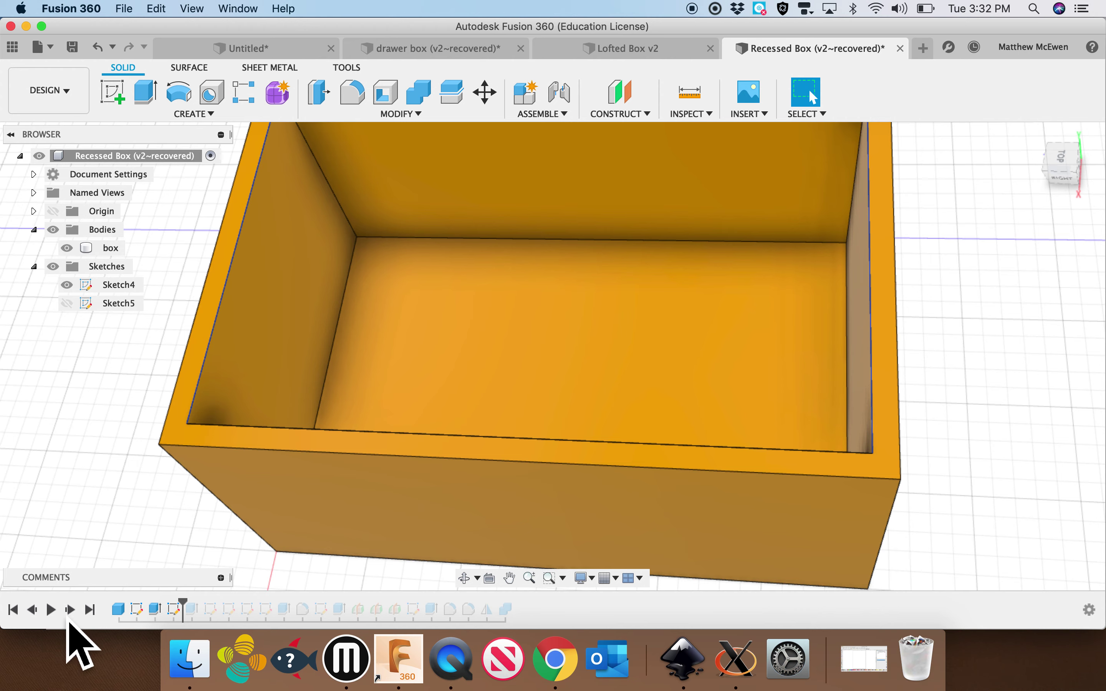
{"action": "left_click", "coordinate": [71, 613]}
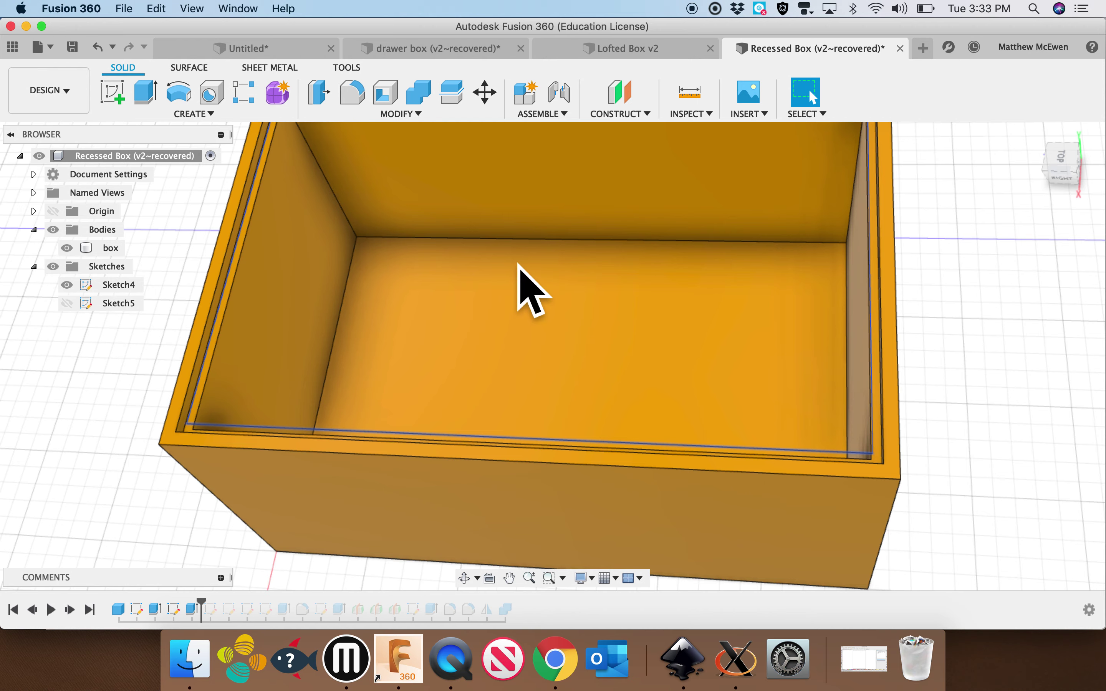
Step: Select the box body, orbit to look down inside it, then deselect it
{"action": "left_click", "coordinate": [514, 425]}
{"action": "middle_click_drag", "start_coordinate": [514, 425], "coordinate": [438, 252], "text": "shift"}
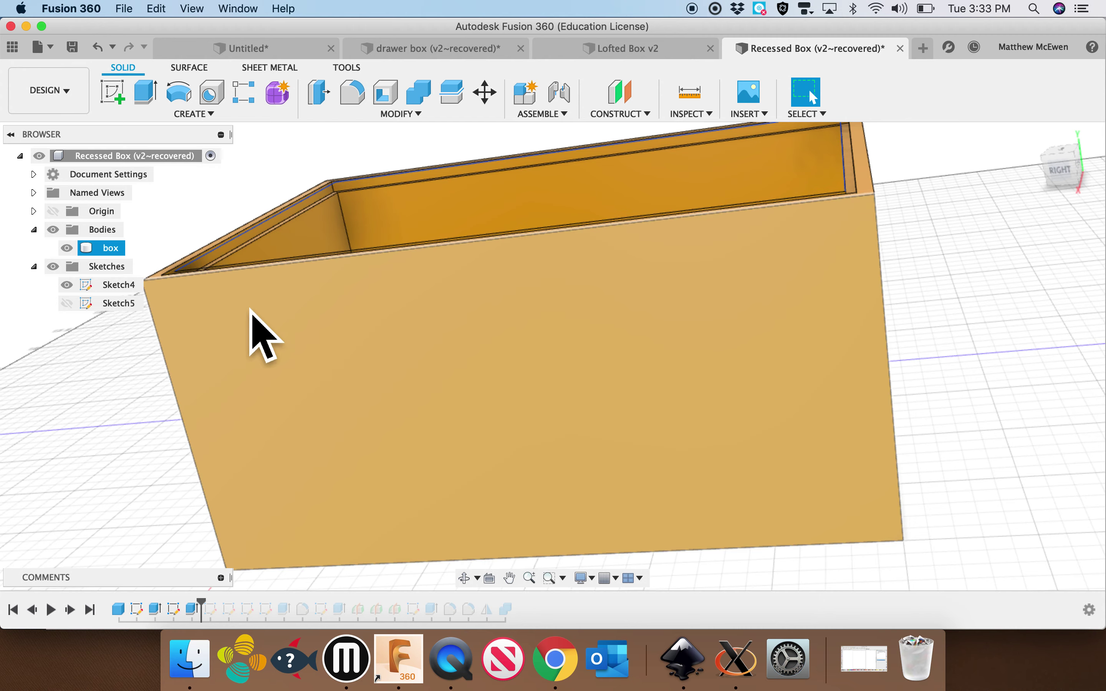
{"action": "middle_click_drag", "start_coordinate": [249, 309], "coordinate": [255, 224], "text": "shift"}
{"action": "key", "text": "Escape"}
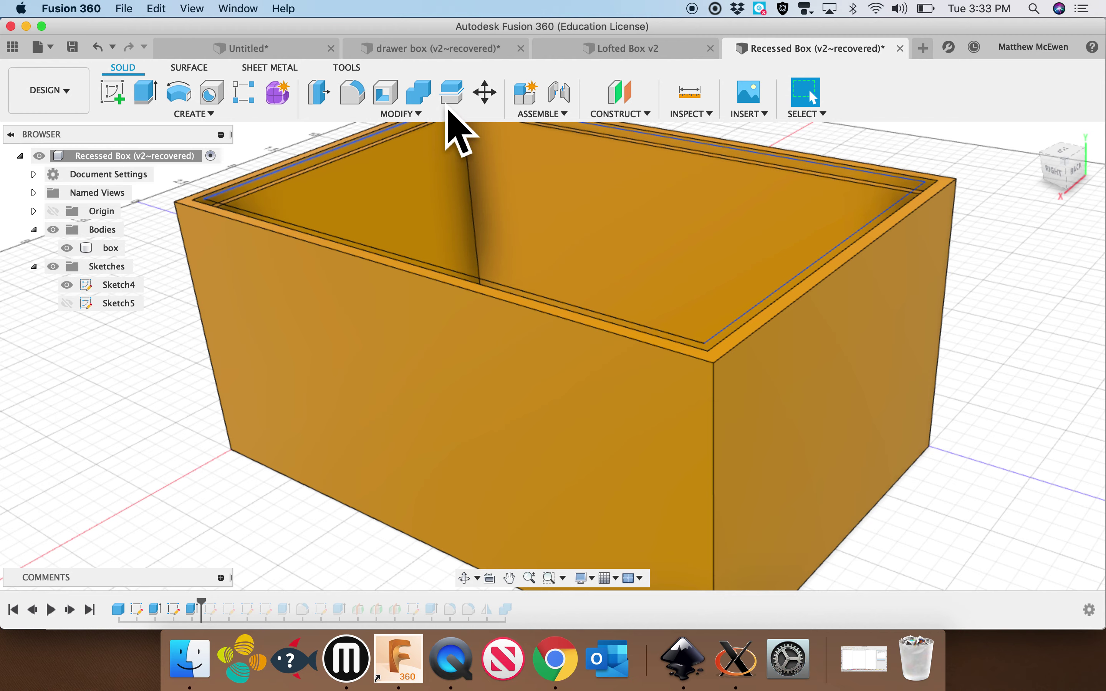
{"action": "middle_click_drag", "start_coordinate": [267, 538], "coordinate": [247, 526], "text": "shift"}
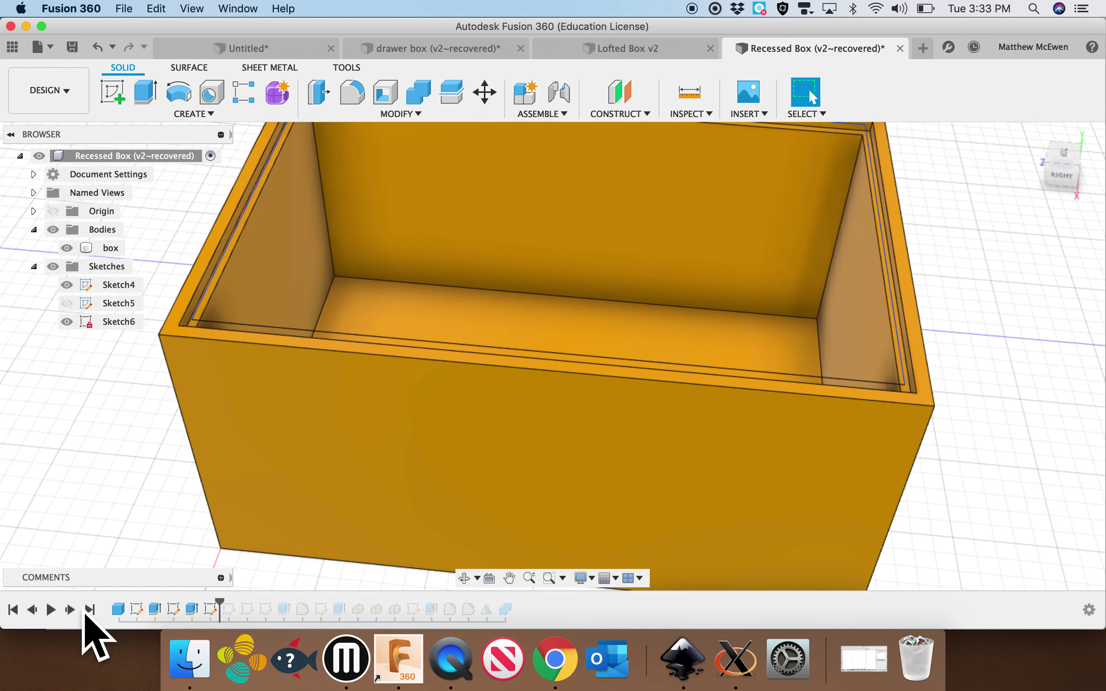
Step: Step the history forward to restore Sketch7, the lid and the cylinder Body4
{"action": "left_click", "coordinate": [77, 615]}
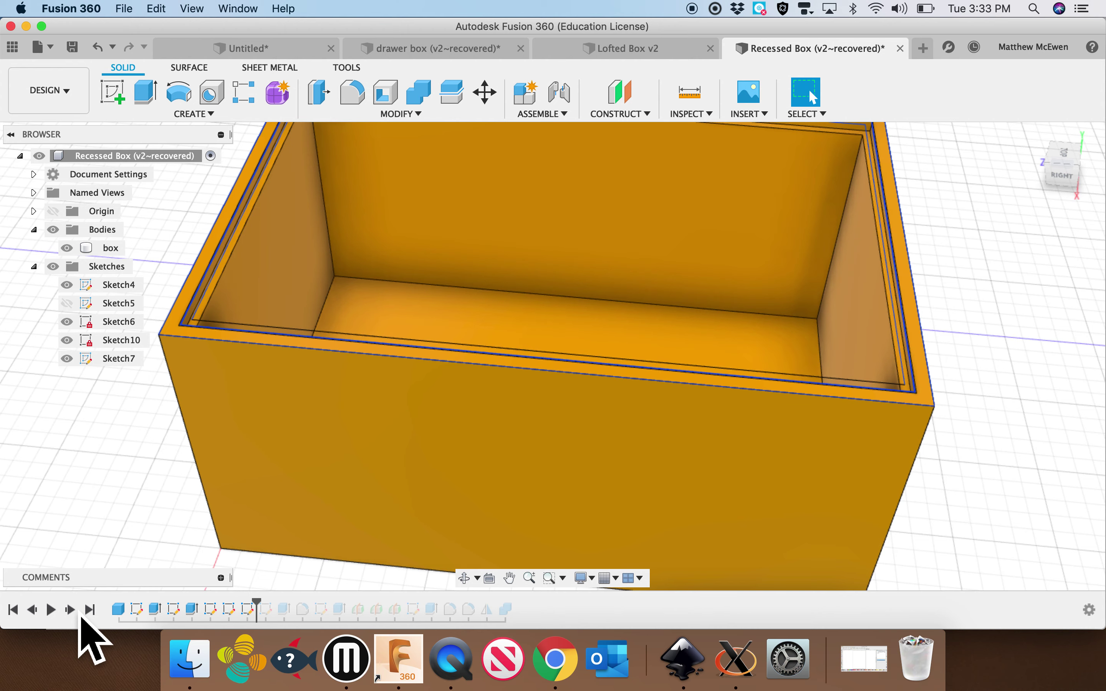
{"action": "left_click", "coordinate": [79, 615]}
{"action": "left_click", "coordinate": [79, 615]}
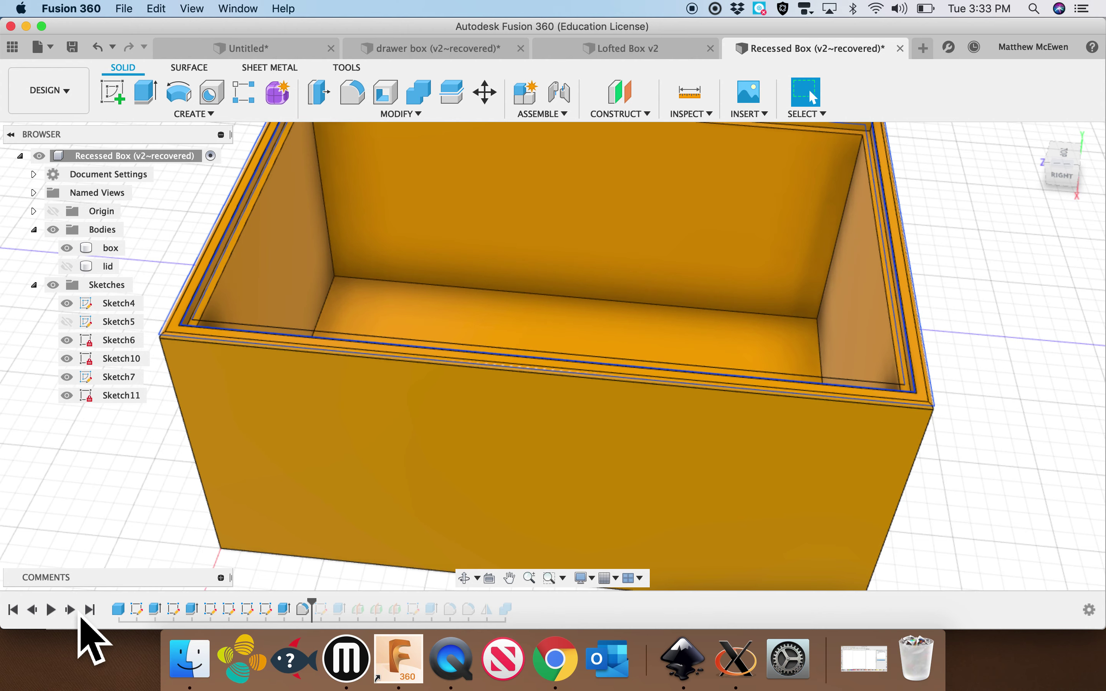
{"action": "left_click", "coordinate": [79, 615]}
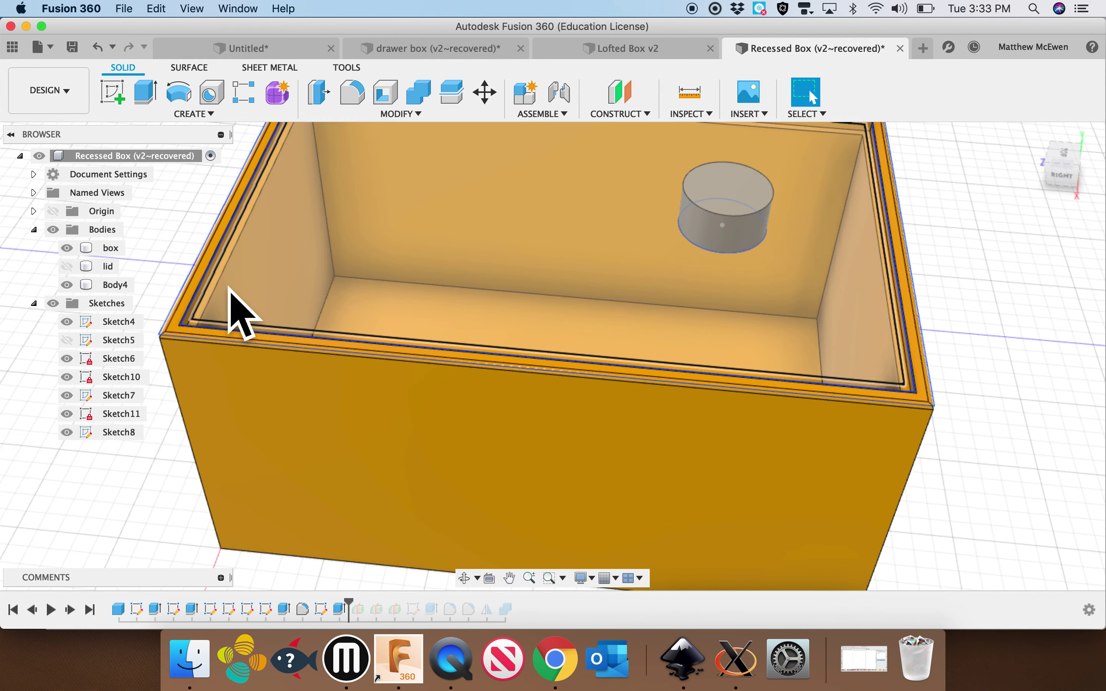
Step: Select the box body and zoom in to inspect the cylinder inside it
{"action": "left_click", "coordinate": [251, 355]}
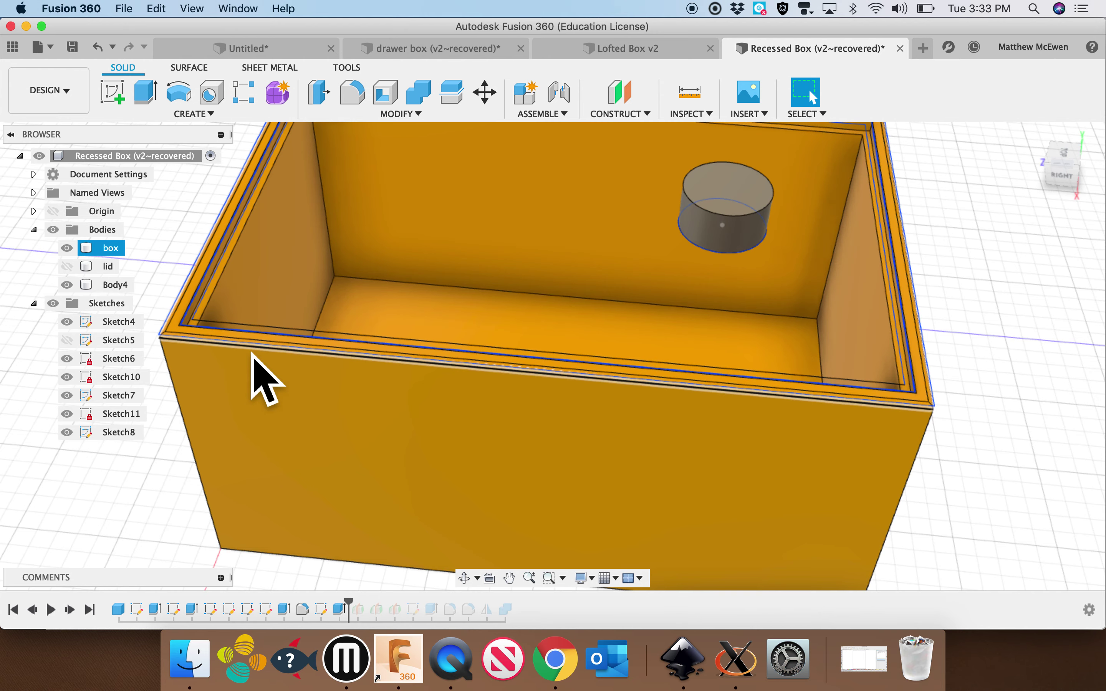
{"action": "scroll", "coordinate": [253, 355], "scroll_direction": "down", "scroll_amount": 1}
{"action": "scroll", "coordinate": [252, 361], "scroll_direction": "down", "scroll_amount": 1}
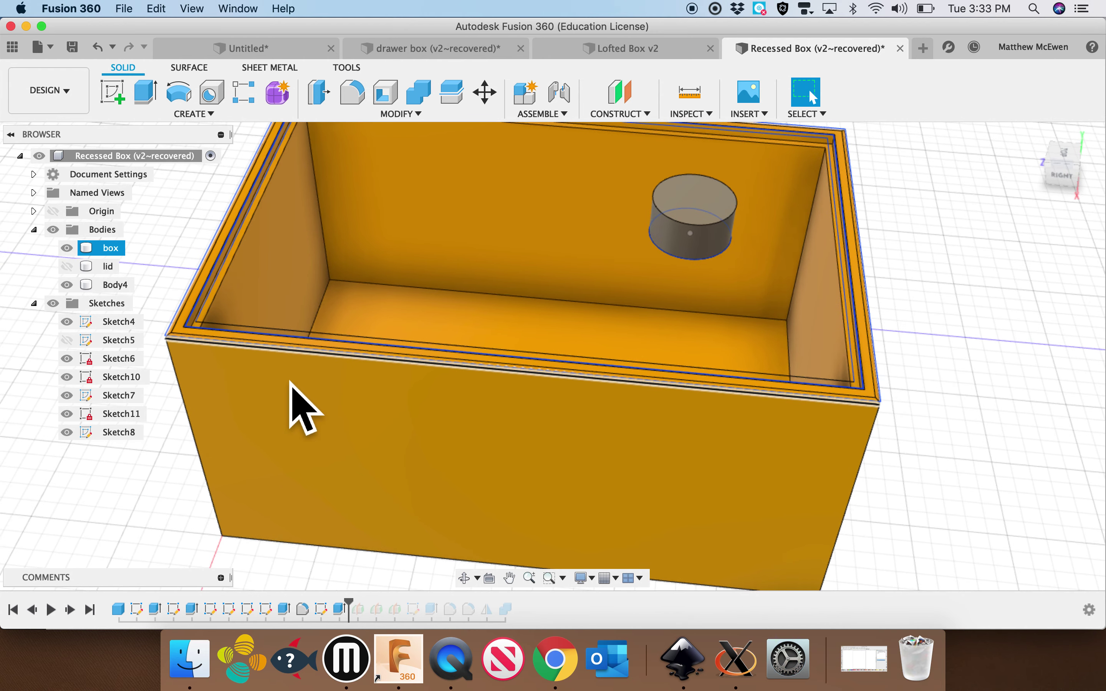
{"action": "scroll", "coordinate": [296, 407], "scroll_direction": "up", "scroll_amount": 3}
{"action": "scroll", "coordinate": [823, 333], "scroll_direction": "down", "scroll_amount": 2}
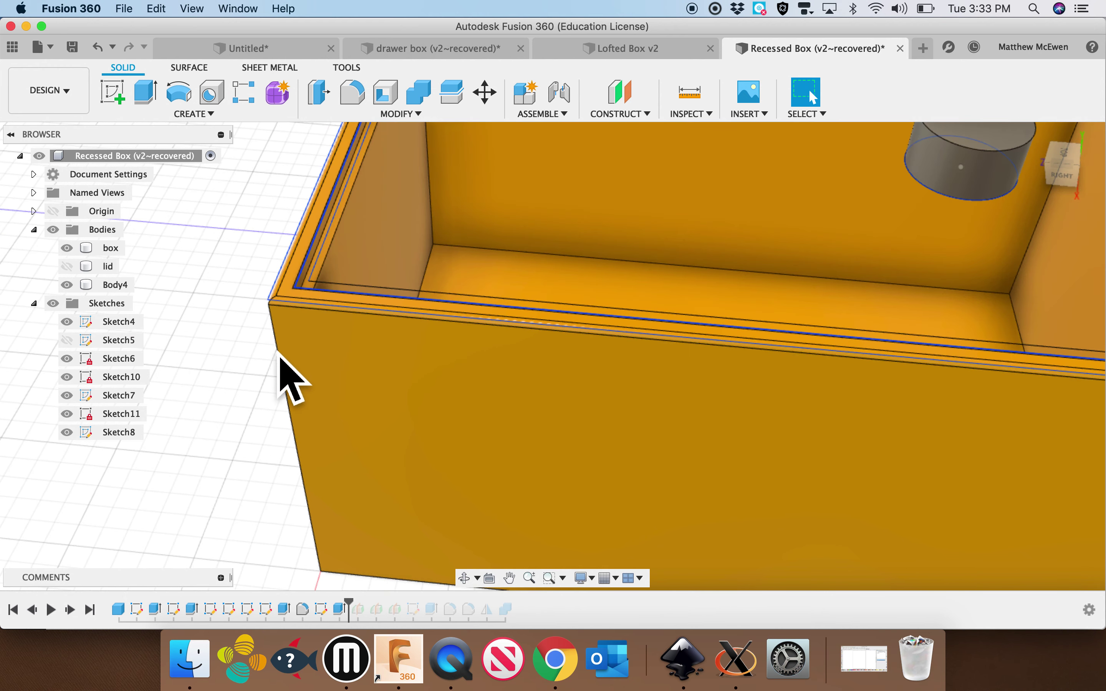
Step: Step the history forward to restore Plane1, Plane2 and Plane3 and show the lid
{"action": "left_click", "coordinate": [71, 610]}
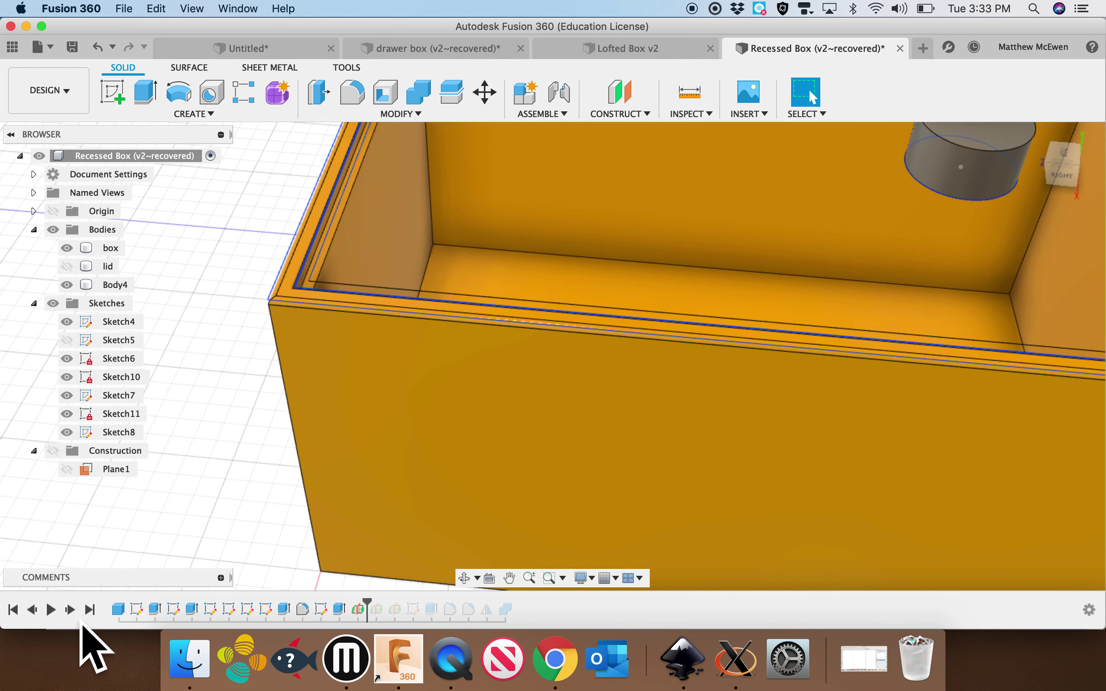
{"action": "left_click", "coordinate": [71, 612]}
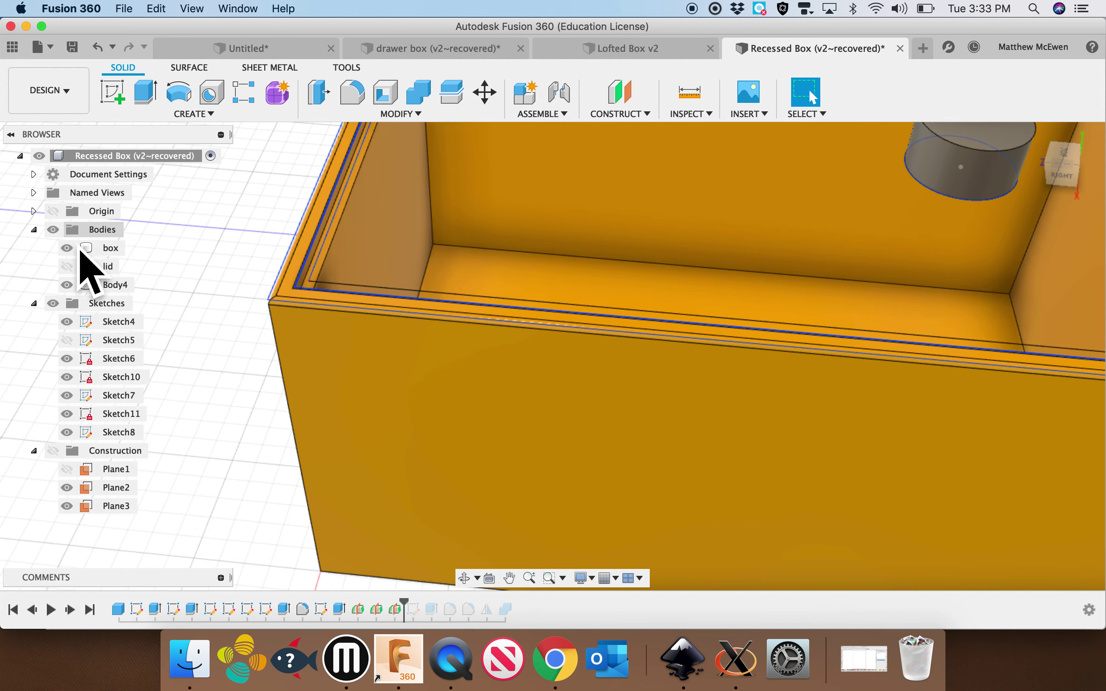
{"action": "left_click", "coordinate": [67, 266]}
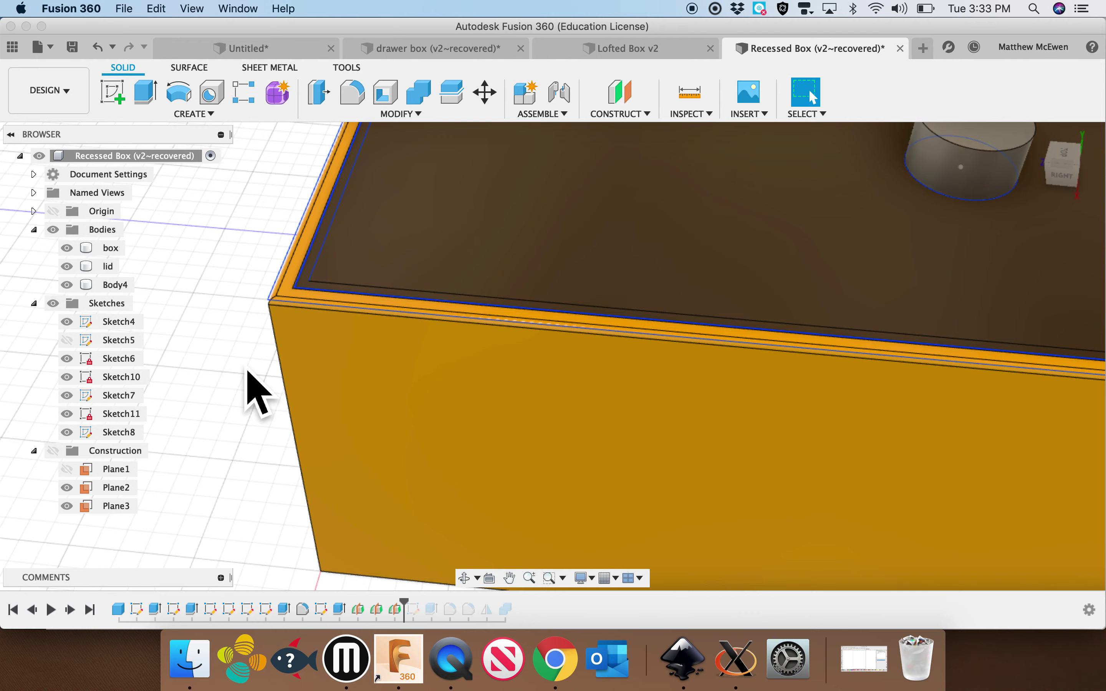
Step: Orbit around the box rim and side wall, then step back to remove Plane3
{"action": "mouse_move", "coordinate": [438, 300]}
{"action": "middle_mouse_down", "text": "shift"}
{"action": "mouse_move", "coordinate": [438, 315]}
{"action": "mouse_move", "coordinate": [383, 272]}
{"action": "mouse_move", "coordinate": [499, 291]}
{"action": "mouse_move", "coordinate": [499, 282]}
{"action": "mouse_move", "coordinate": [500, 291]}
{"action": "mouse_move", "coordinate": [442, 316]}
{"action": "middle_mouse_up", "text": "shift"}
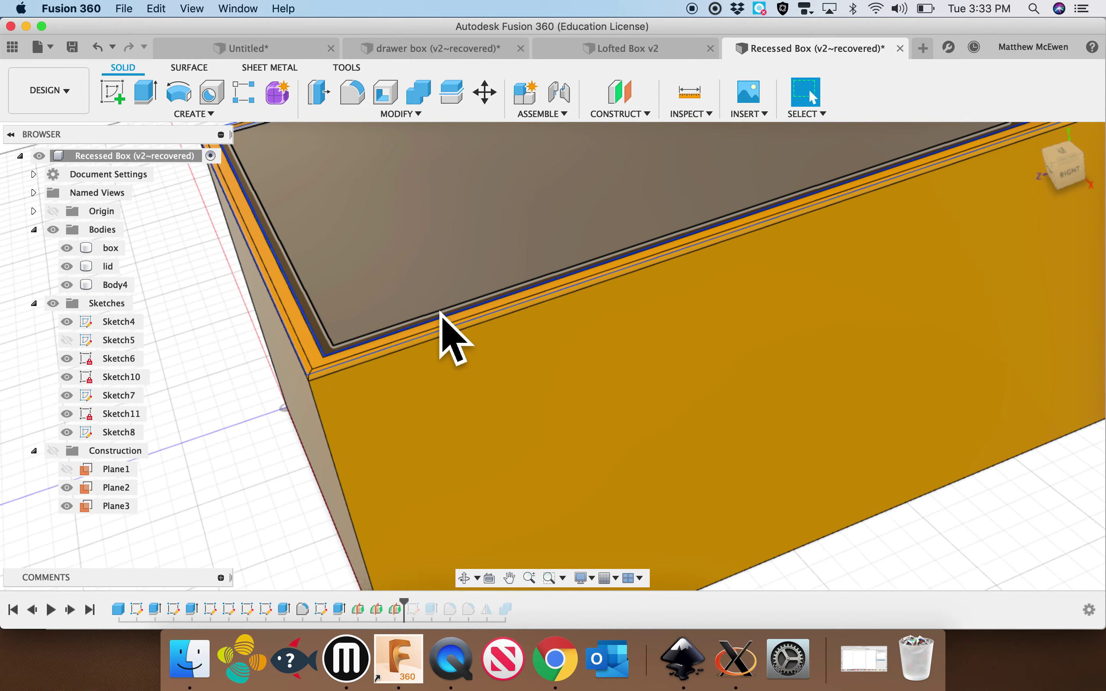
{"action": "middle_click_drag", "start_coordinate": [395, 197], "coordinate": [247, 439], "text": "shift"}
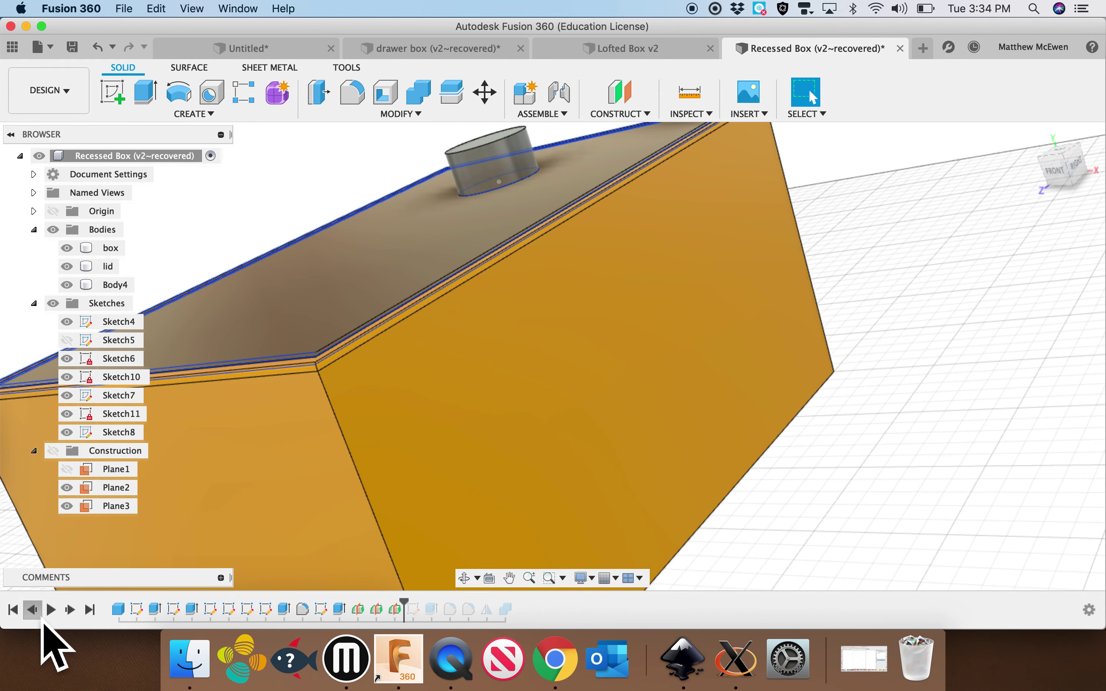
{"action": "left_click", "coordinate": [39, 618]}
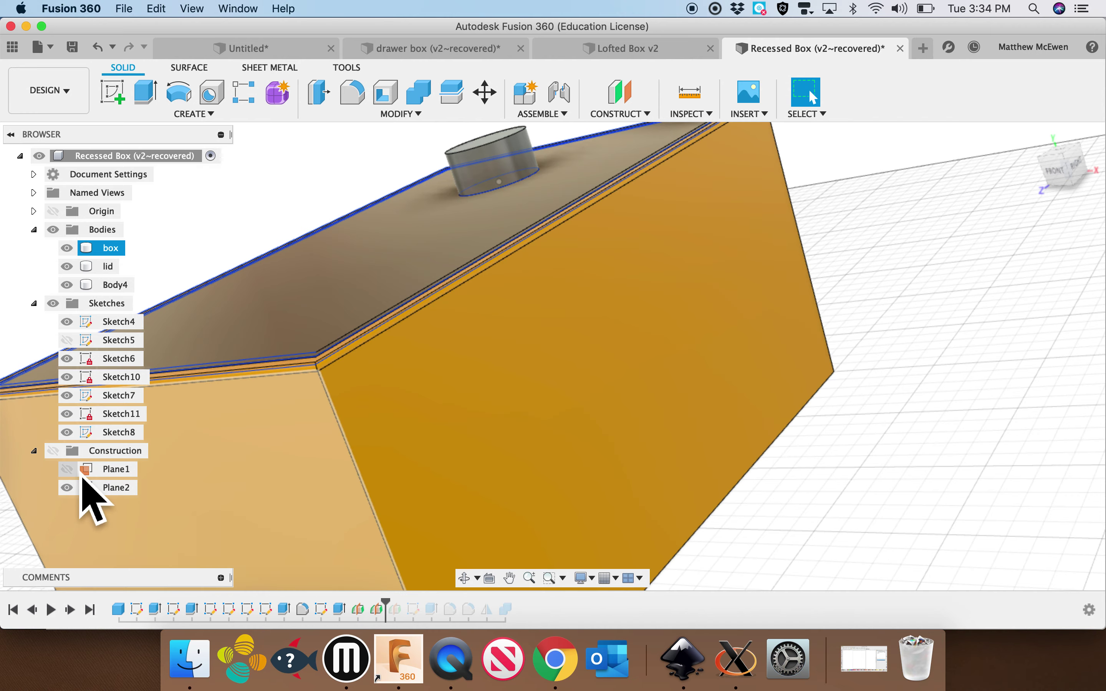
Step: Show the construction planes, inspect Plane2's position, and return to the Home view
{"action": "left_click", "coordinate": [67, 469]}
{"action": "left_click", "coordinate": [698, 341]}
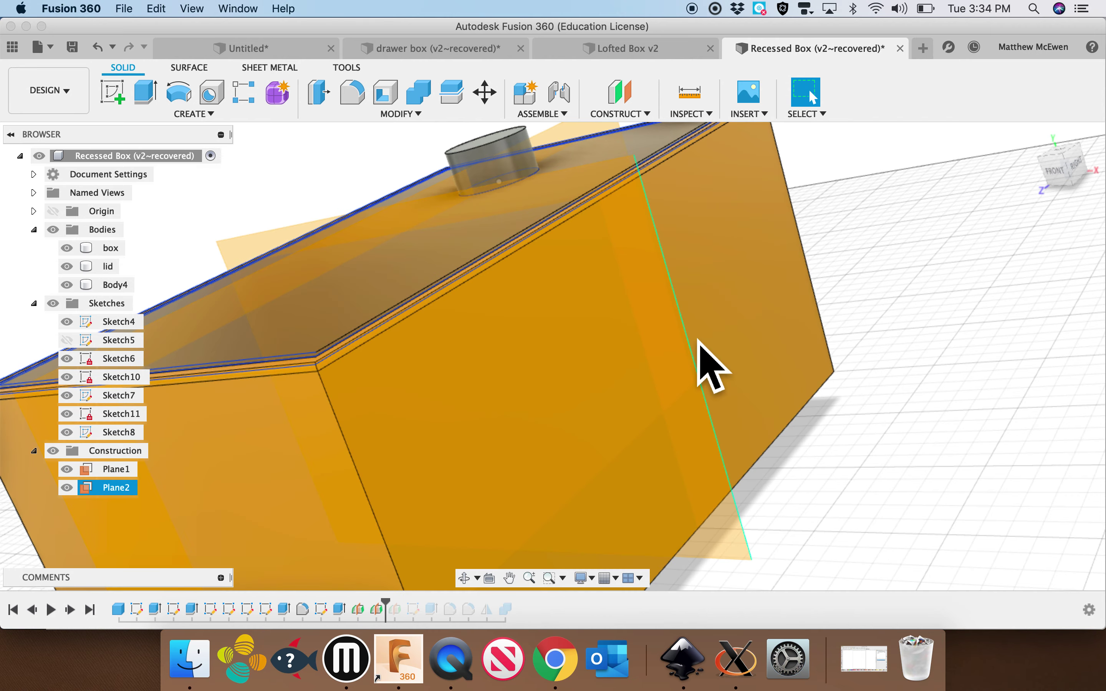
{"action": "key", "text": "Escape"}
{"action": "left_click", "coordinate": [1034, 134]}
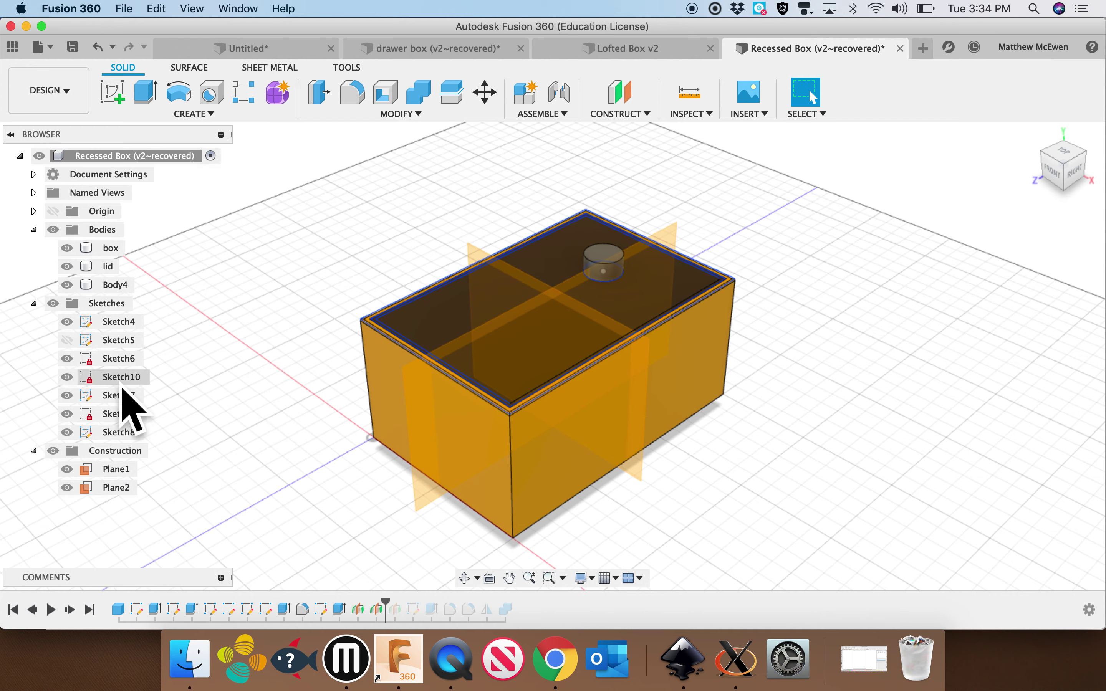
Step: Step history back past Plane2 and Plane1, then forward to restore only Plane1
{"action": "left_click", "coordinate": [36, 613]}
{"action": "left_click", "coordinate": [36, 613]}
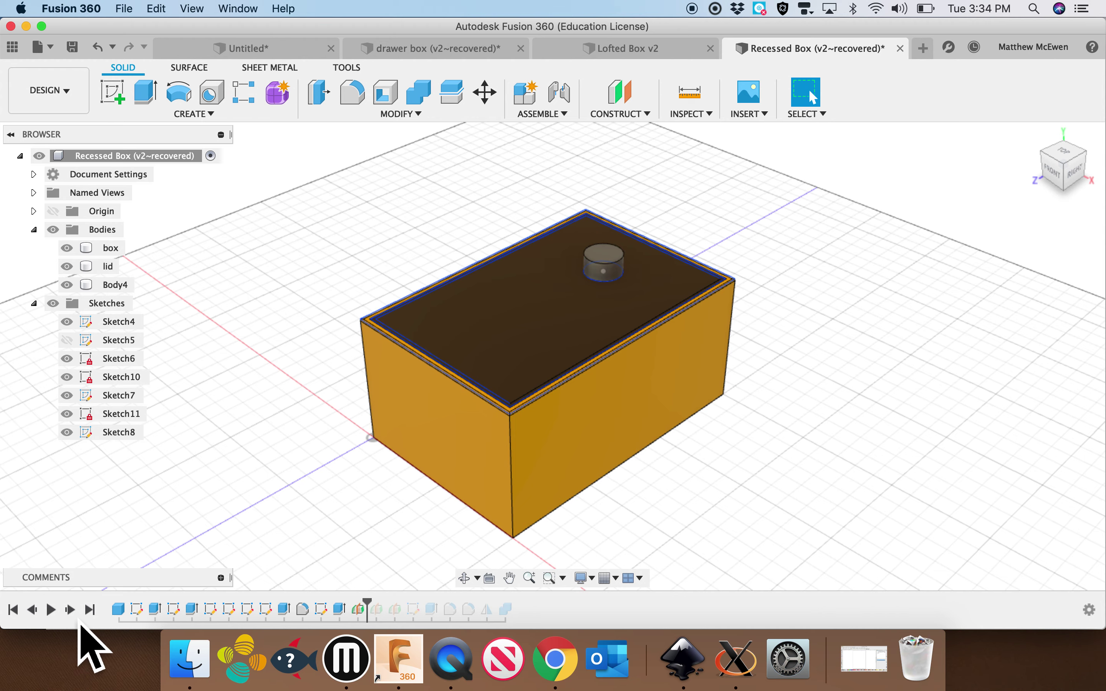
{"action": "left_click", "coordinate": [70, 611]}
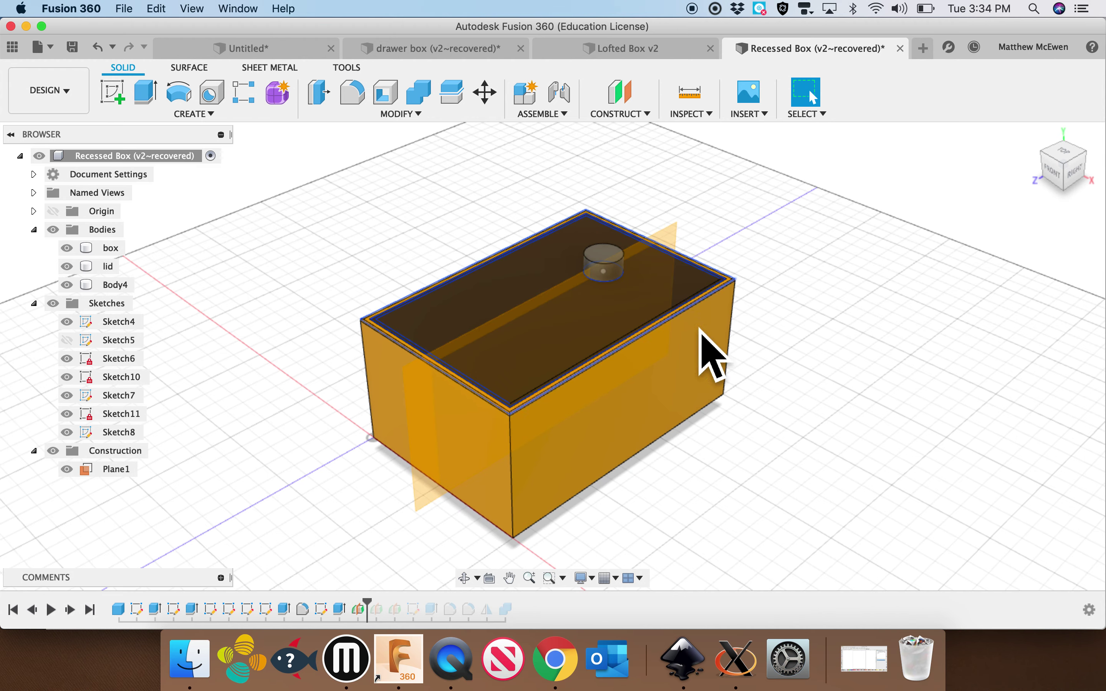
{"action": "left_click", "coordinate": [652, 117]}
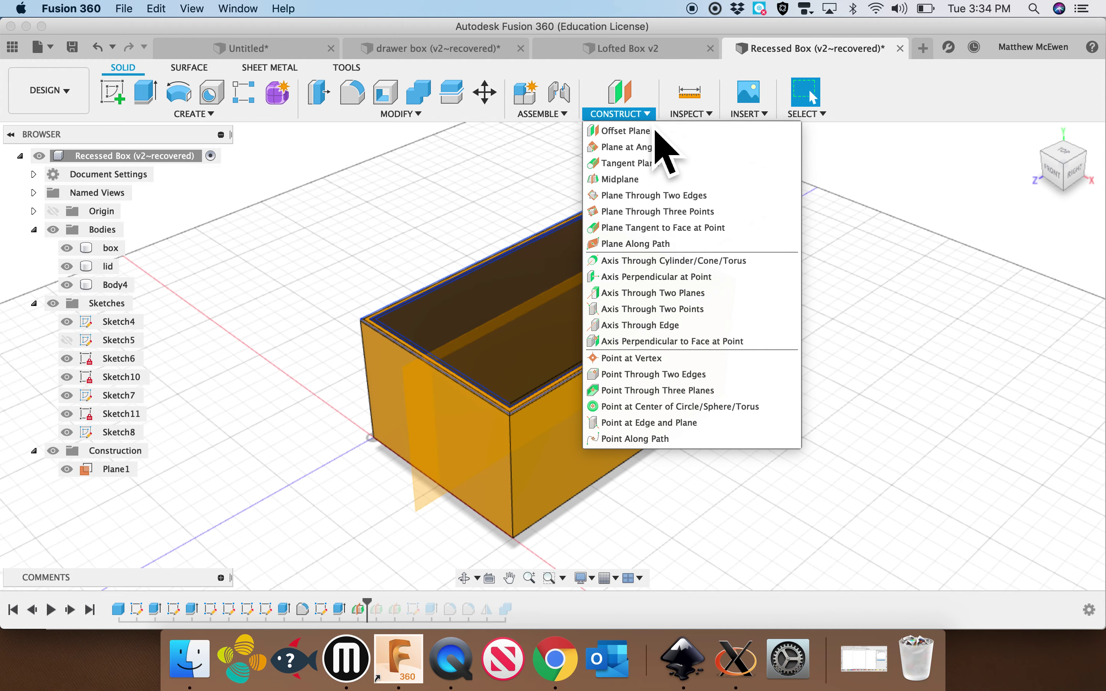
Step: Preview a Midplane between the box's front face and its opposite face, then cancel it
{"action": "left_click", "coordinate": [626, 181]}
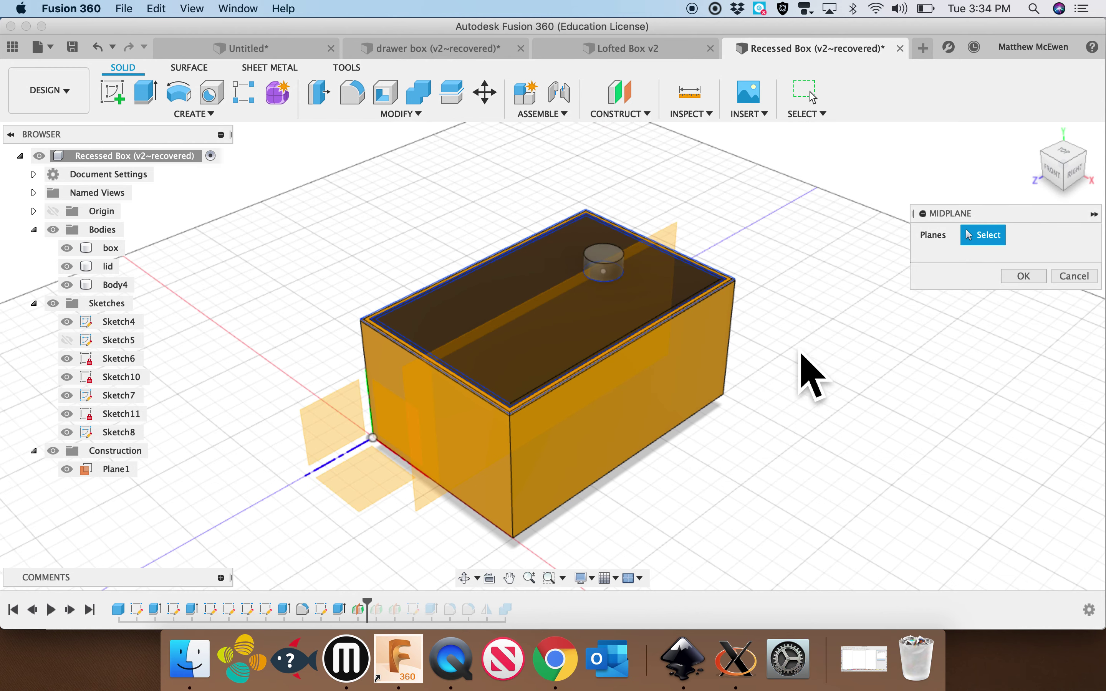
{"action": "left_click", "coordinate": [686, 386]}
{"action": "middle_click_drag", "start_coordinate": [756, 390], "coordinate": [573, 251], "text": "shift"}
{"action": "left_click", "coordinate": [599, 390]}
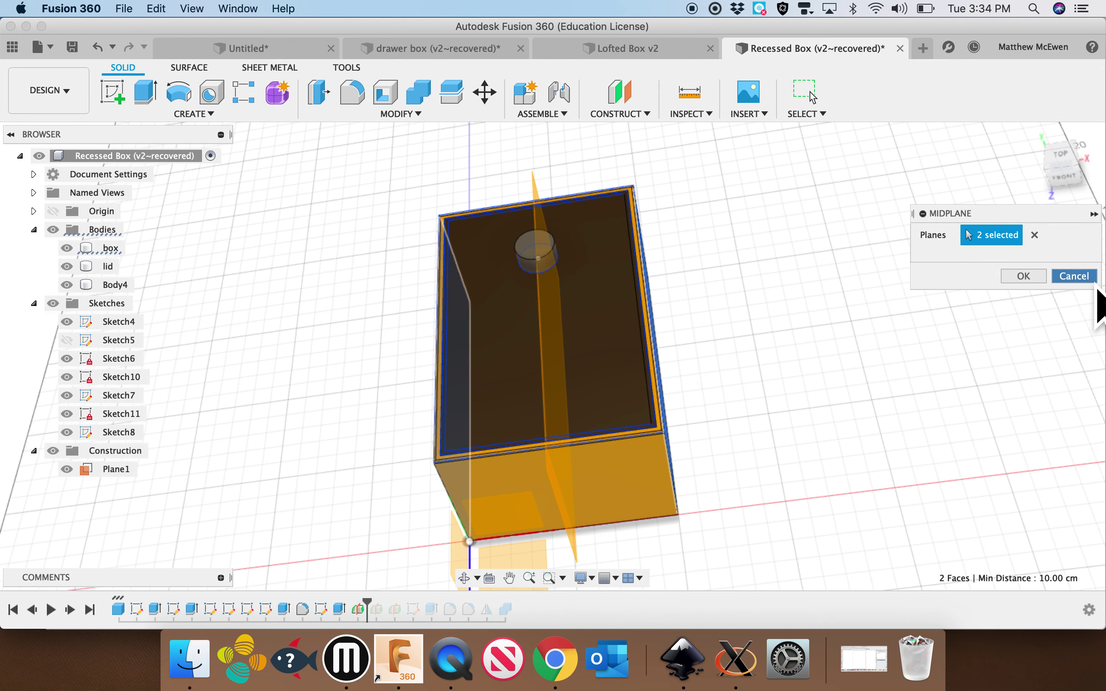
{"action": "left_click", "coordinate": [1095, 280]}
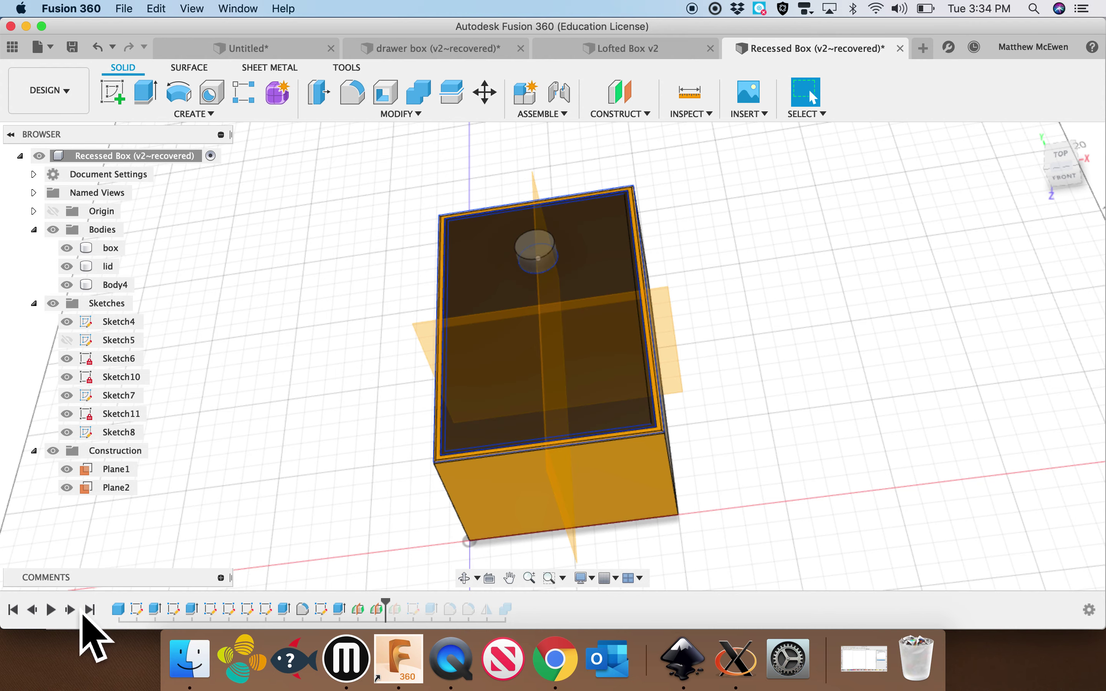
Step: Return to the Home view, step forward to Sketch9, and inspect the knob Body4
{"action": "left_click", "coordinate": [1034, 134]}
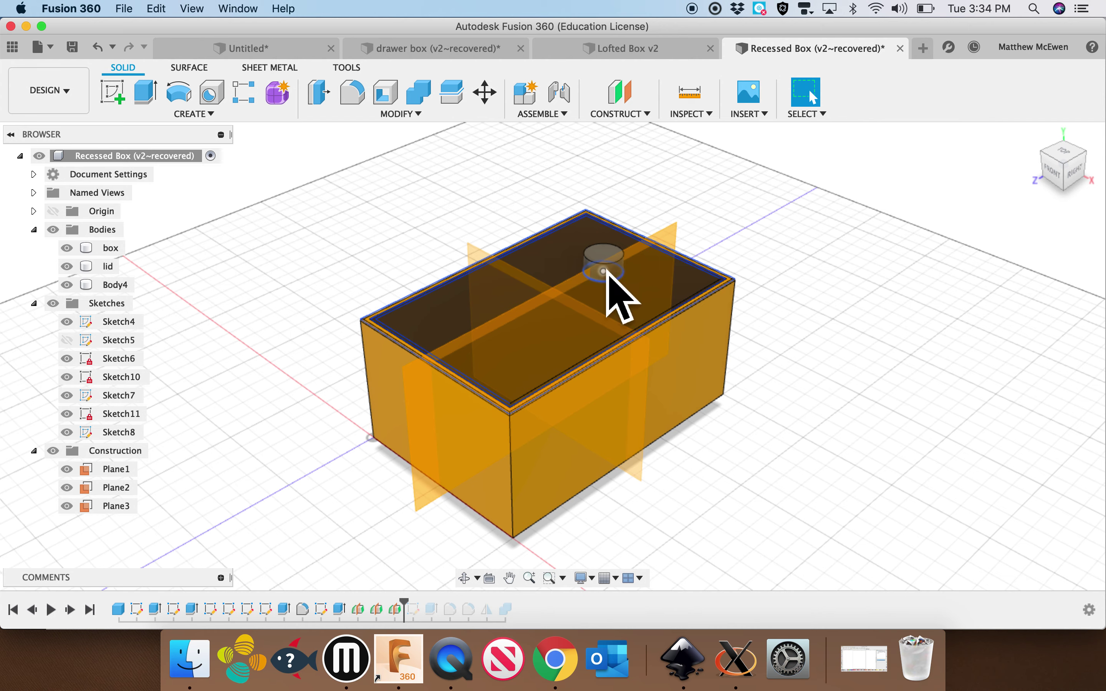
{"action": "left_click", "coordinate": [85, 615]}
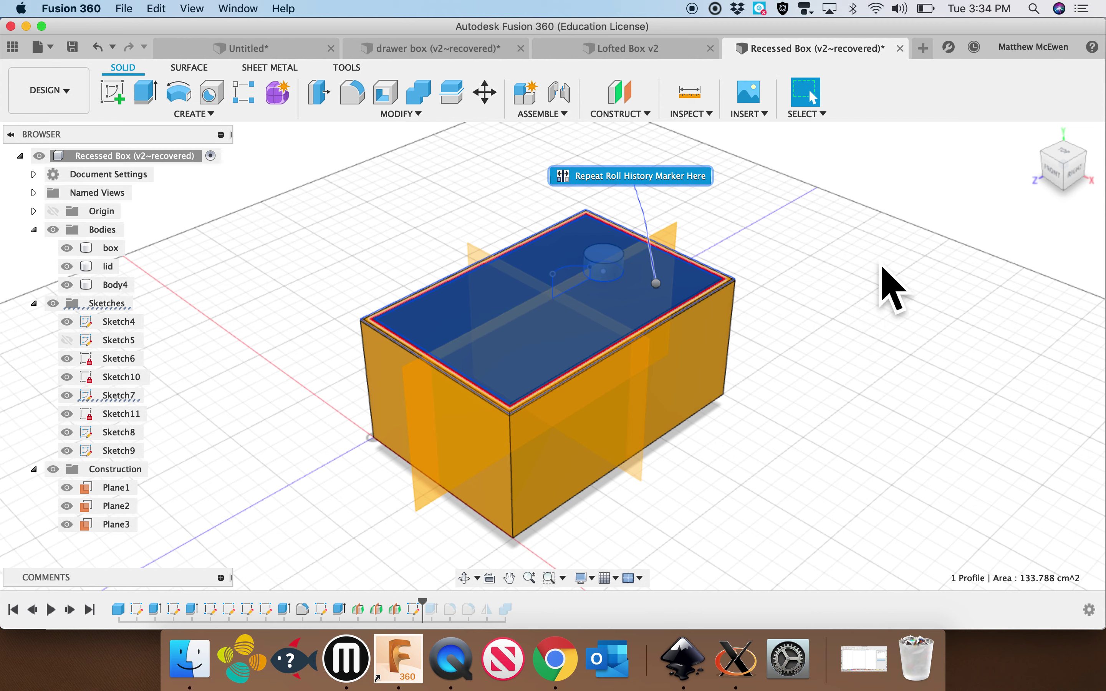
{"action": "left_click", "coordinate": [767, 246]}
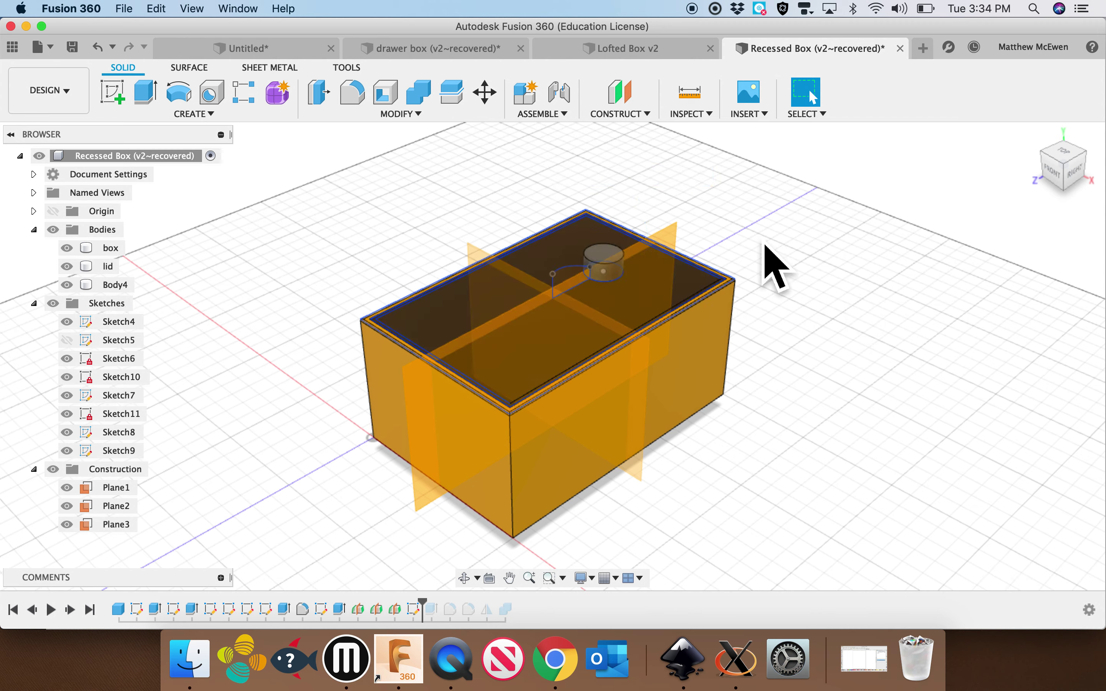
{"action": "left_click", "coordinate": [592, 261]}
{"action": "left_click", "coordinate": [590, 279]}
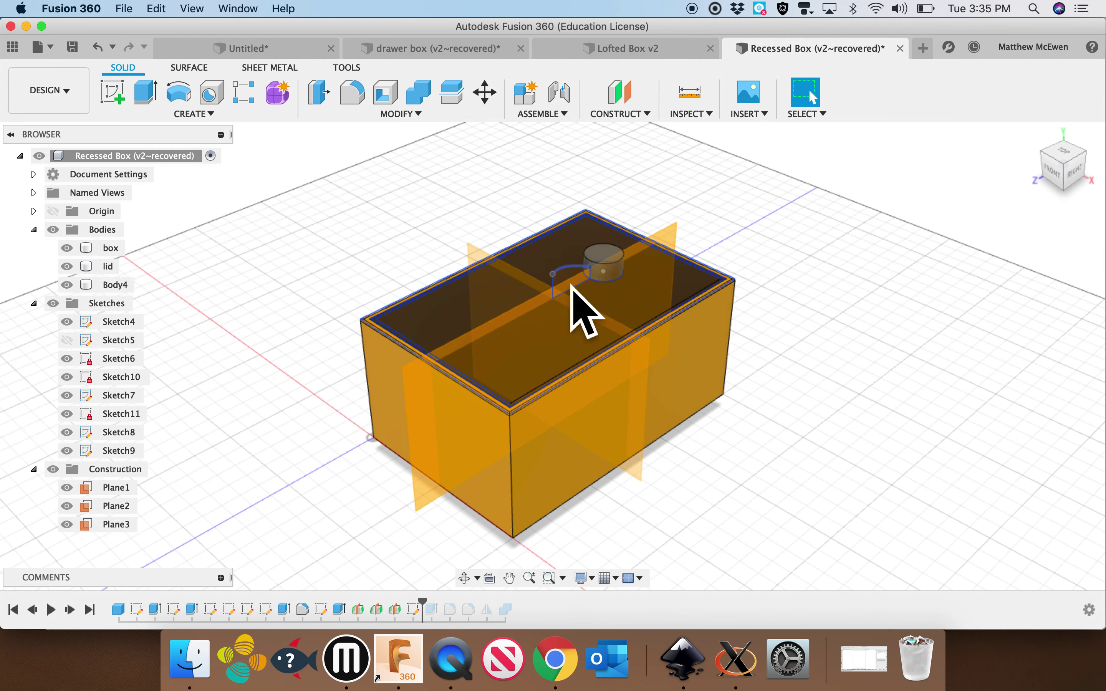
Step: Inspect Plane3 and Sketch9's arch profile, then step forward to extrude it as Body3
{"action": "left_click", "coordinate": [575, 286]}
{"action": "left_click", "coordinate": [839, 389]}
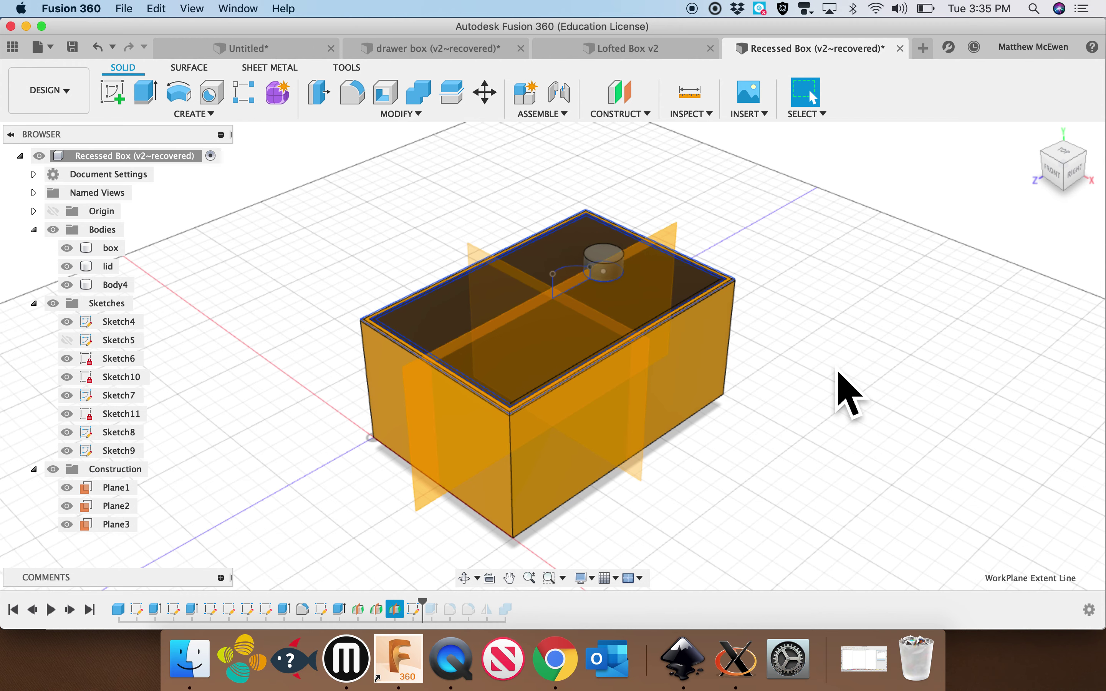
{"action": "left_click", "coordinate": [120, 451]}
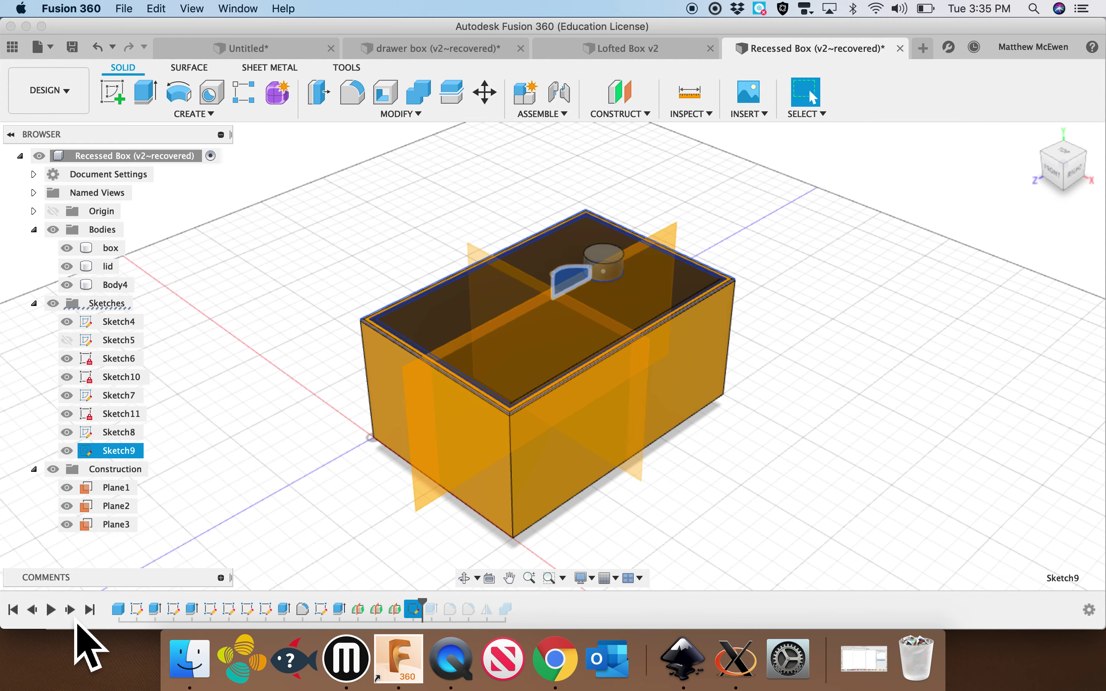
{"action": "left_click", "coordinate": [73, 612]}
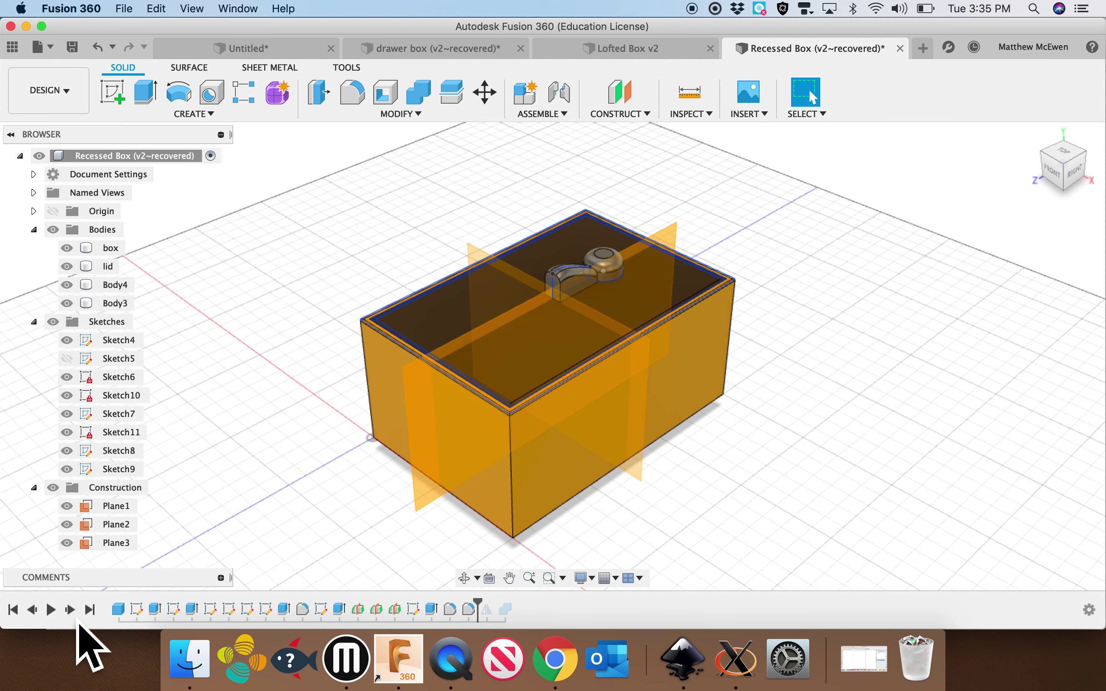
{"action": "left_click", "coordinate": [73, 612]}
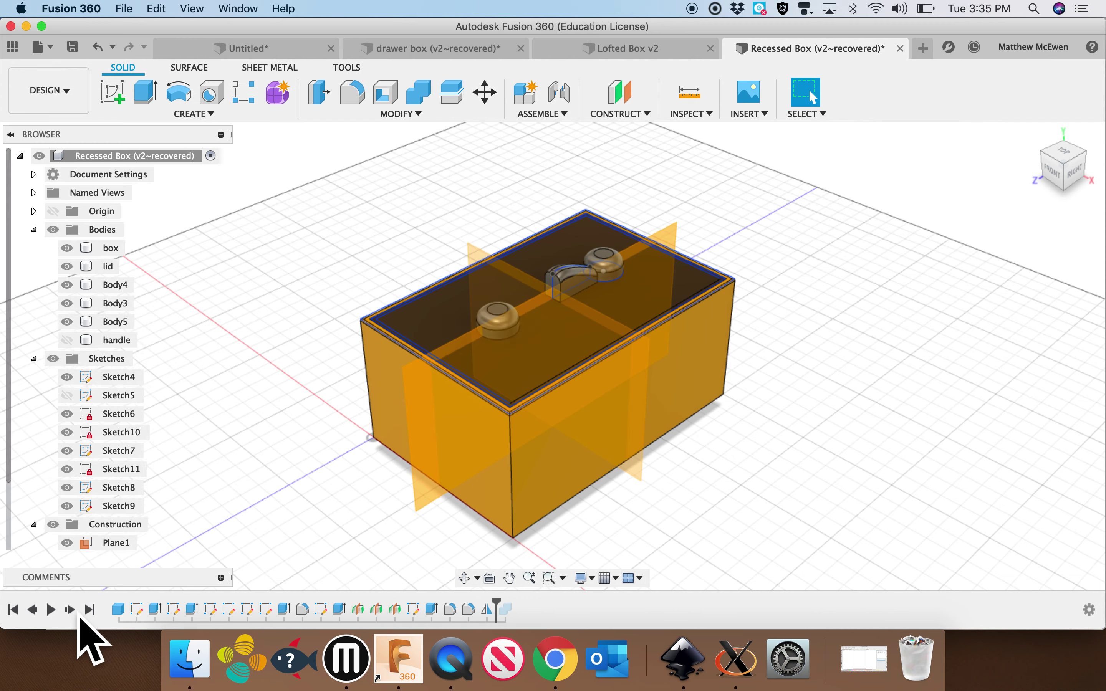
{"action": "left_click", "coordinate": [73, 286]}
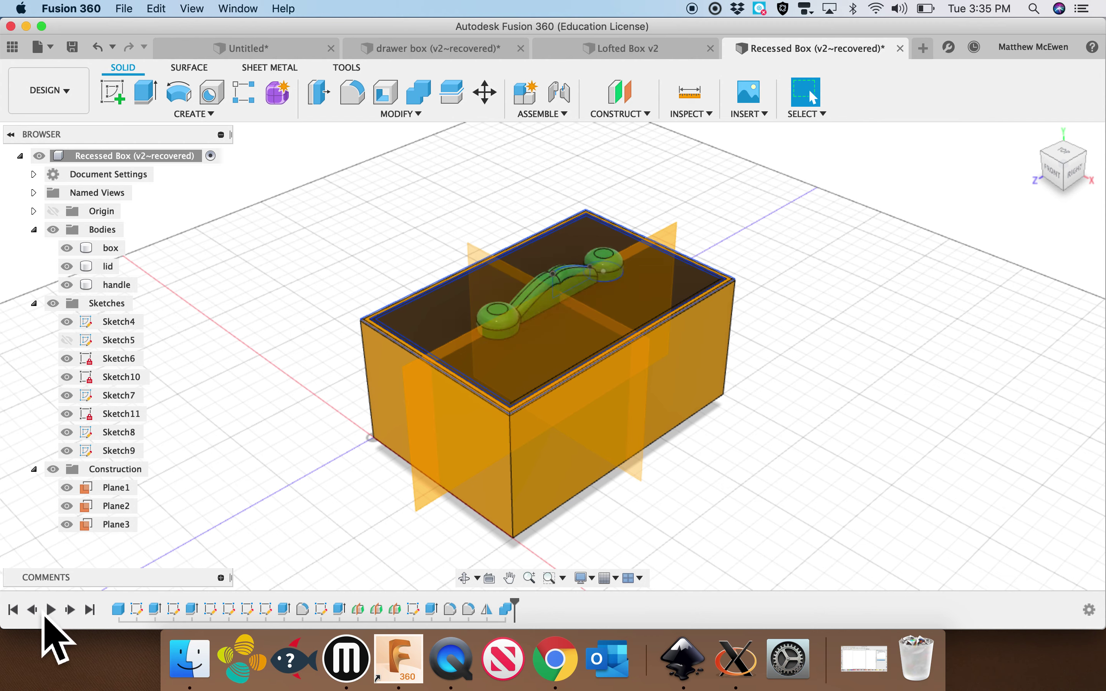
{"action": "left_click", "coordinate": [35, 610]}
{"action": "left_click", "coordinate": [44, 617]}
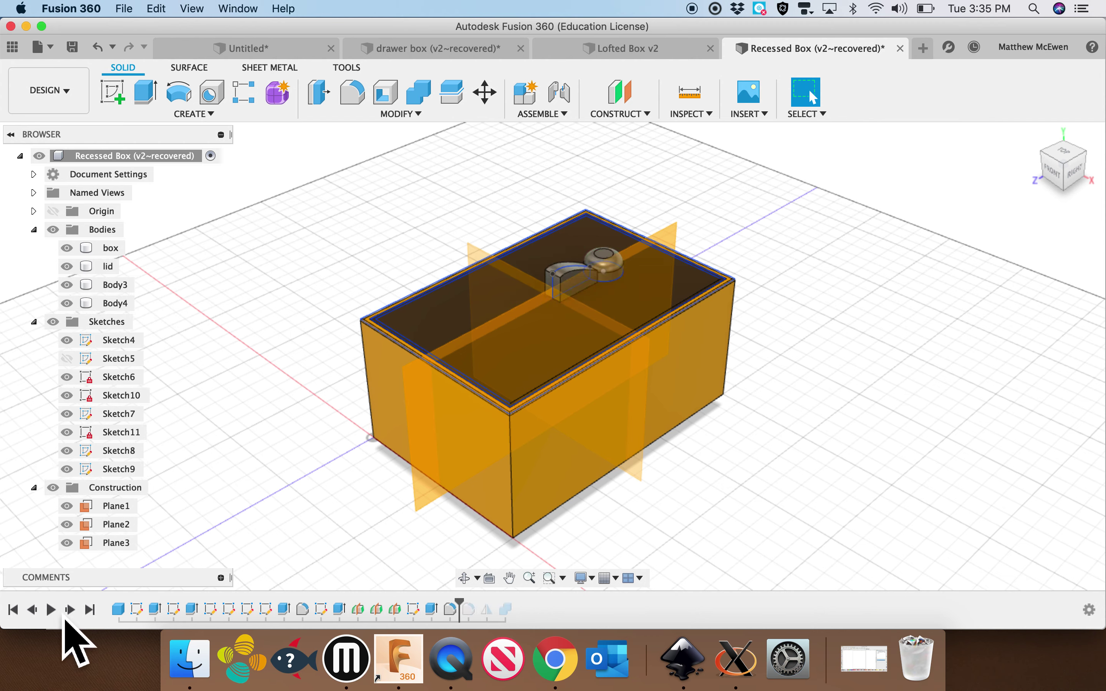
{"action": "left_click", "coordinate": [76, 621]}
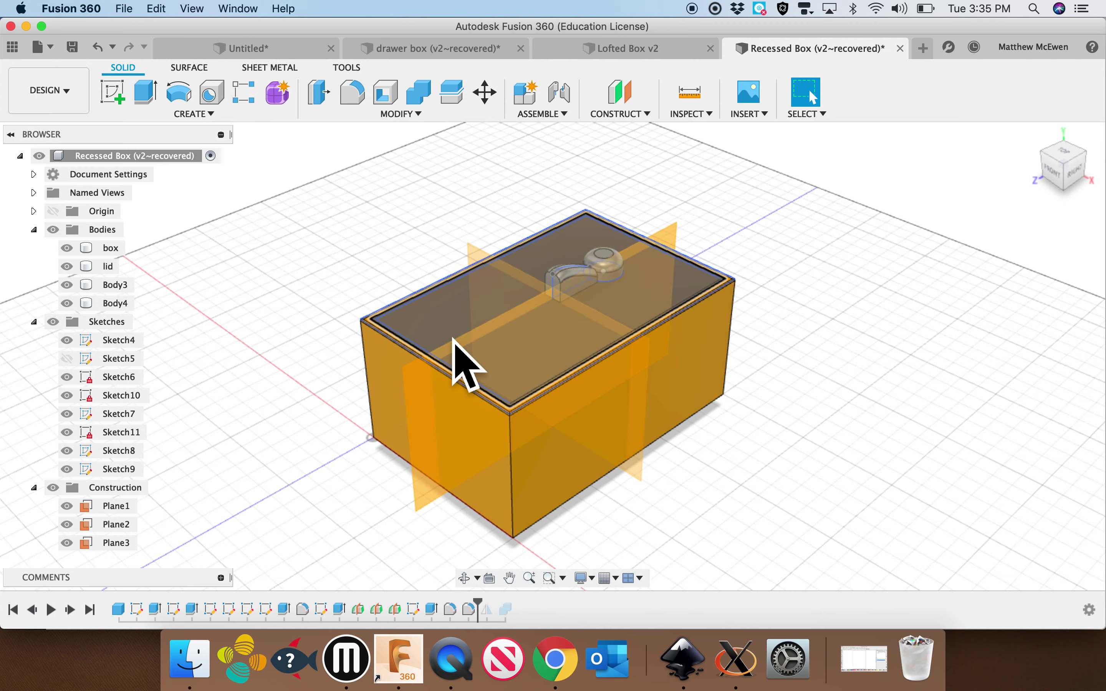
{"action": "left_click", "coordinate": [193, 115]}
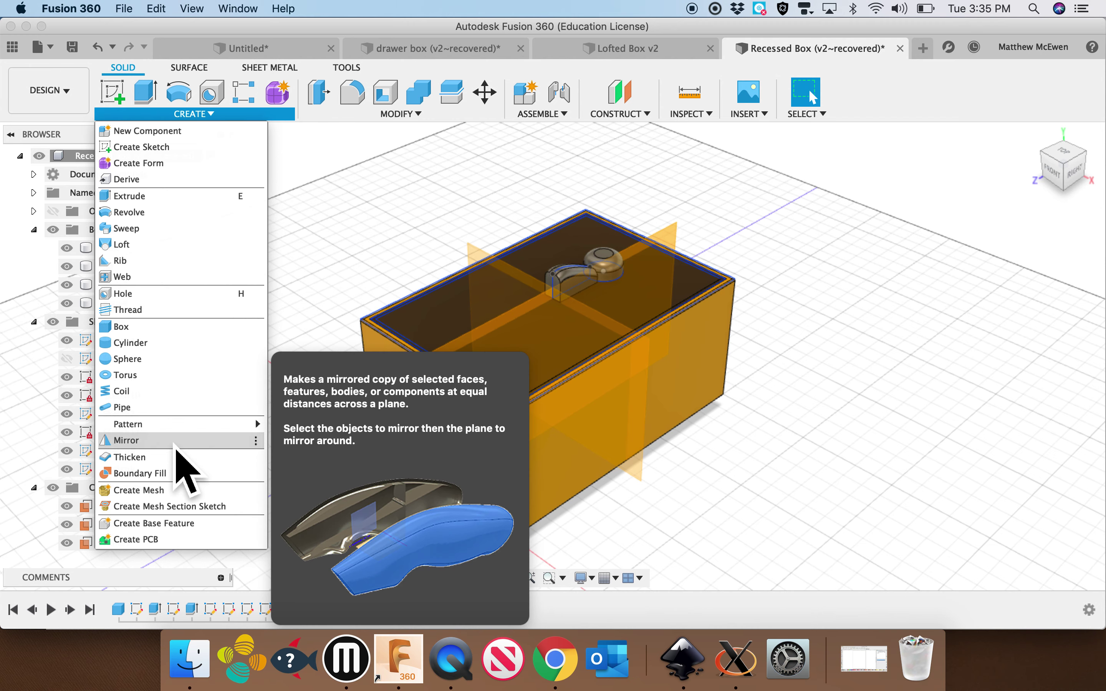
Step: Mirror bodies Body4 and Body3 across Plane2, creating Body7 and Body8
{"action": "left_click", "coordinate": [178, 442]}
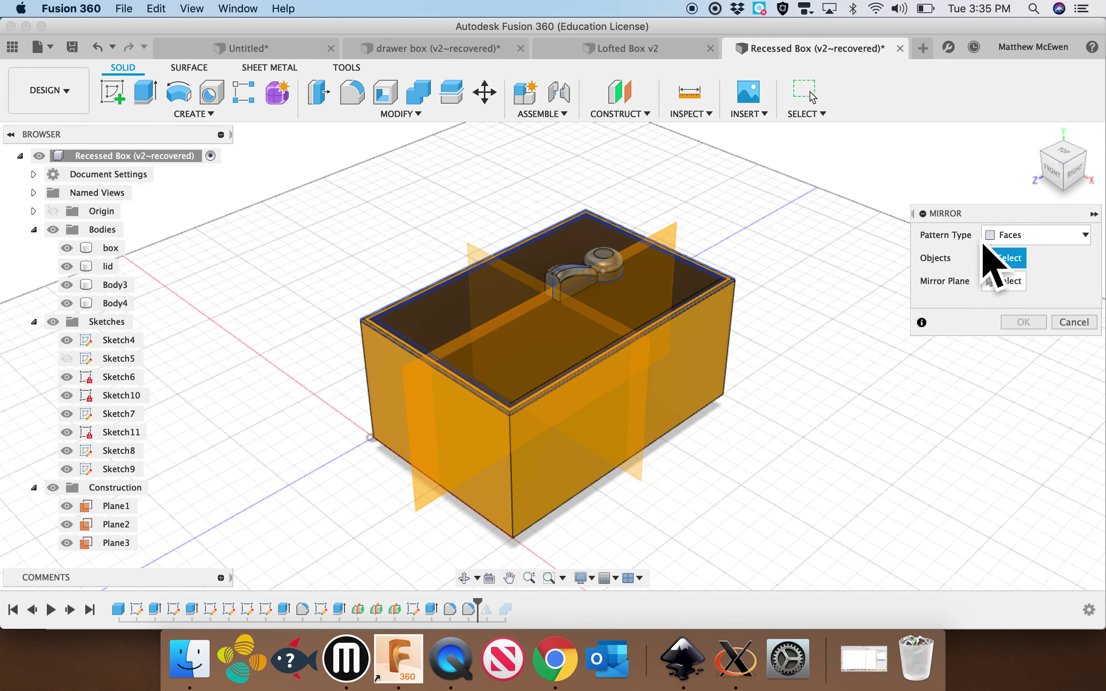
{"action": "left_click", "coordinate": [1046, 263]}
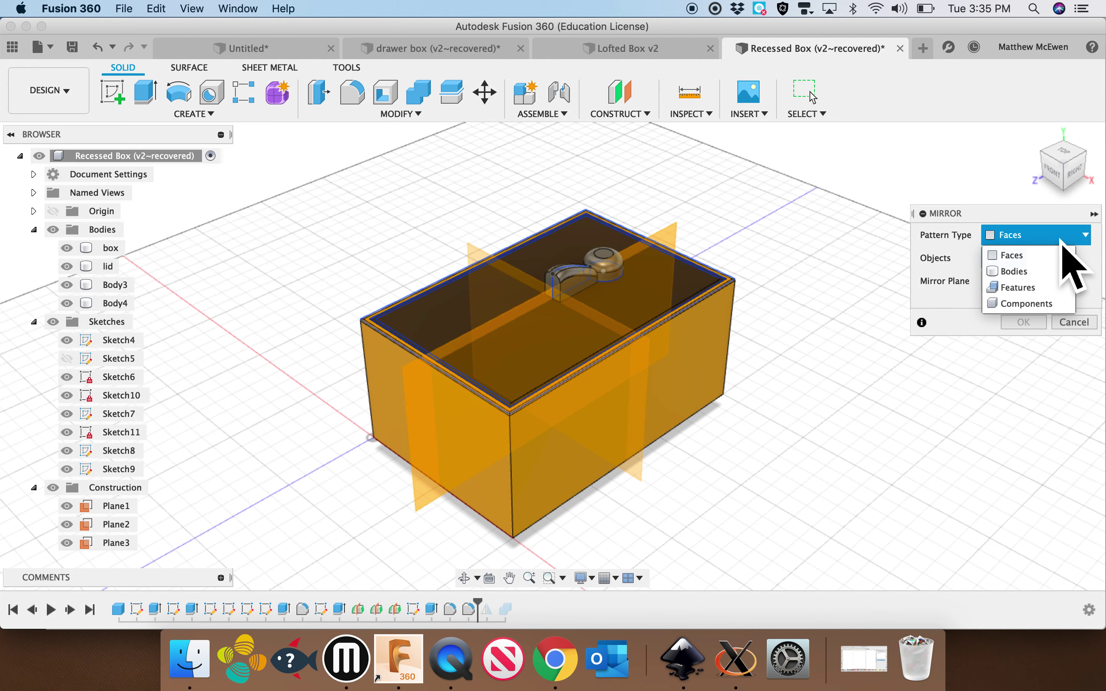
{"action": "left_click", "coordinate": [1068, 275]}
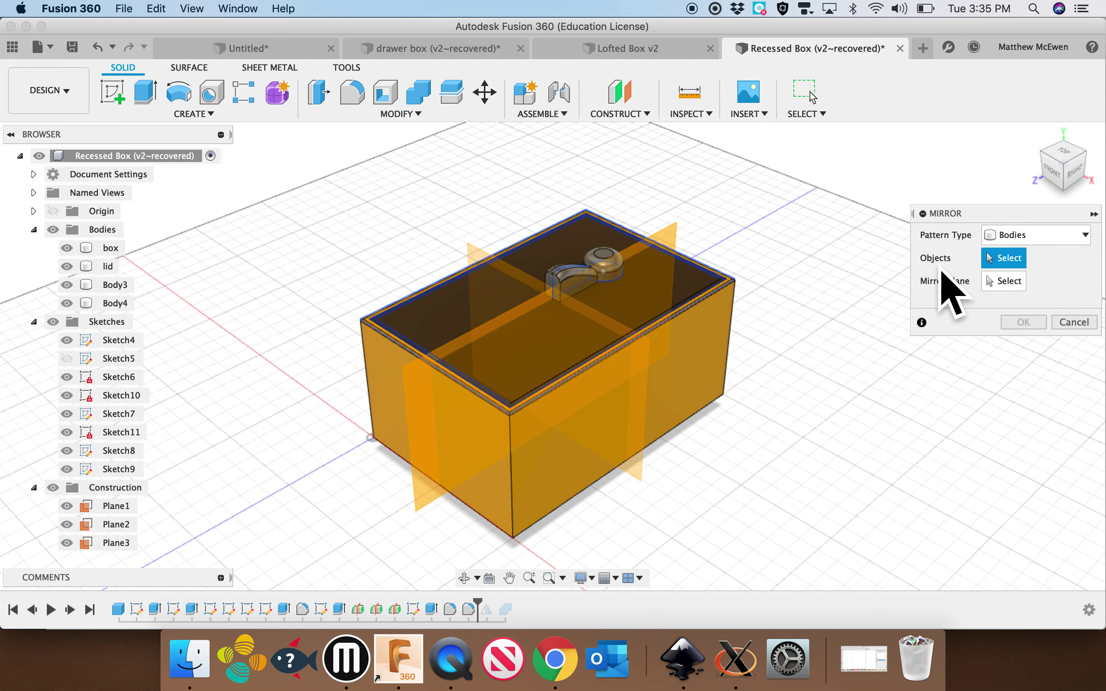
{"action": "left_click", "coordinate": [610, 275]}
{"action": "left_click", "coordinate": [590, 298]}
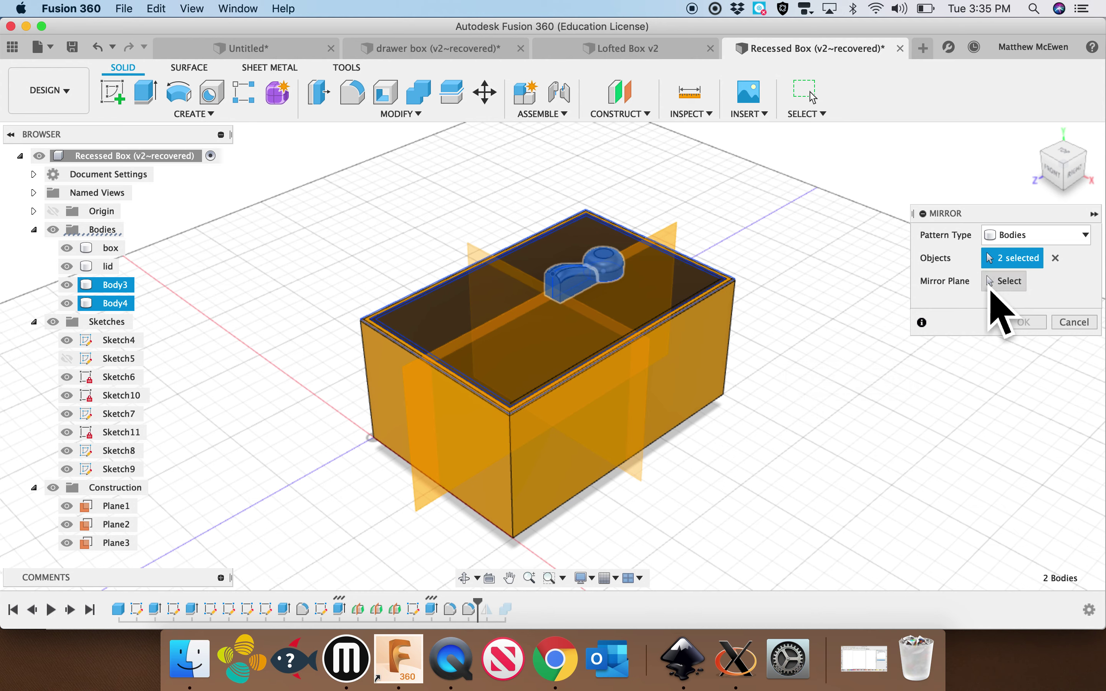
{"action": "left_click", "coordinate": [1006, 288]}
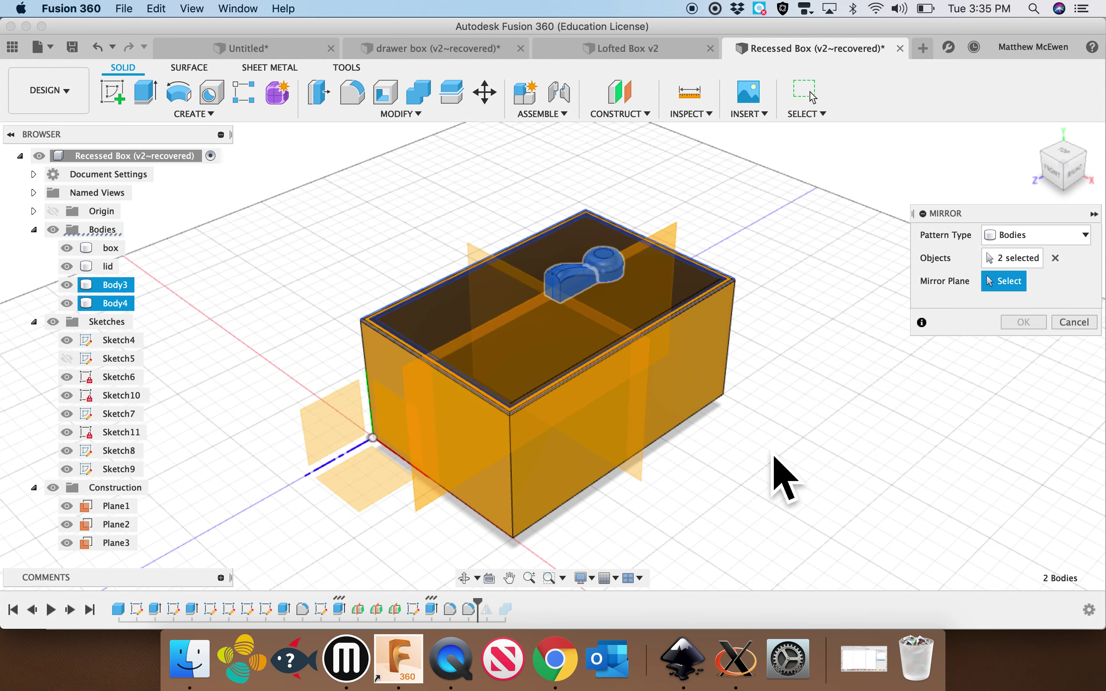
{"action": "left_click", "coordinate": [649, 421]}
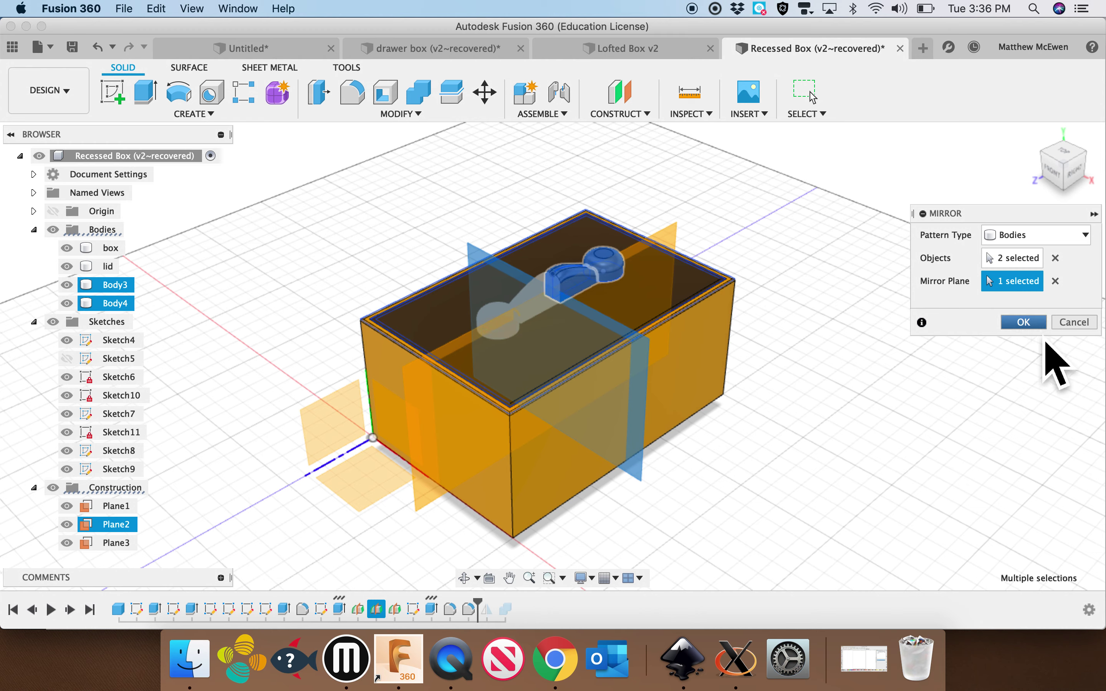
{"action": "key", "text": "Return"}
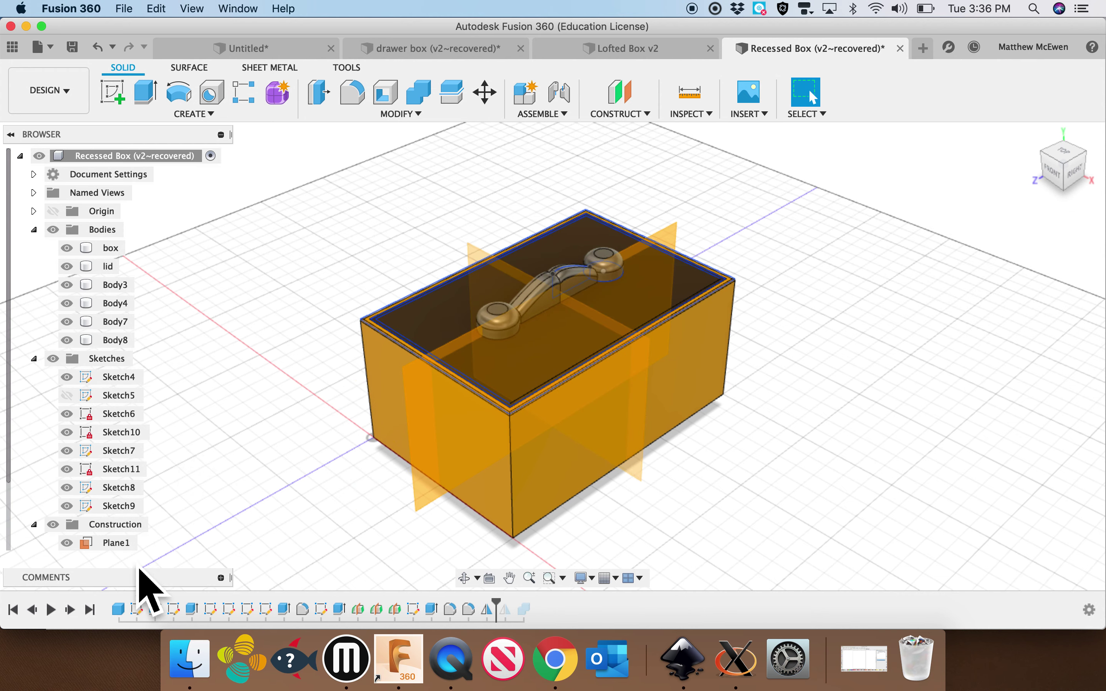
Step: Roll the timeline forward to the final feature, then hide the handle and Body8
{"action": "left_click", "coordinate": [70, 611]}
{"action": "left_click", "coordinate": [72, 612]}
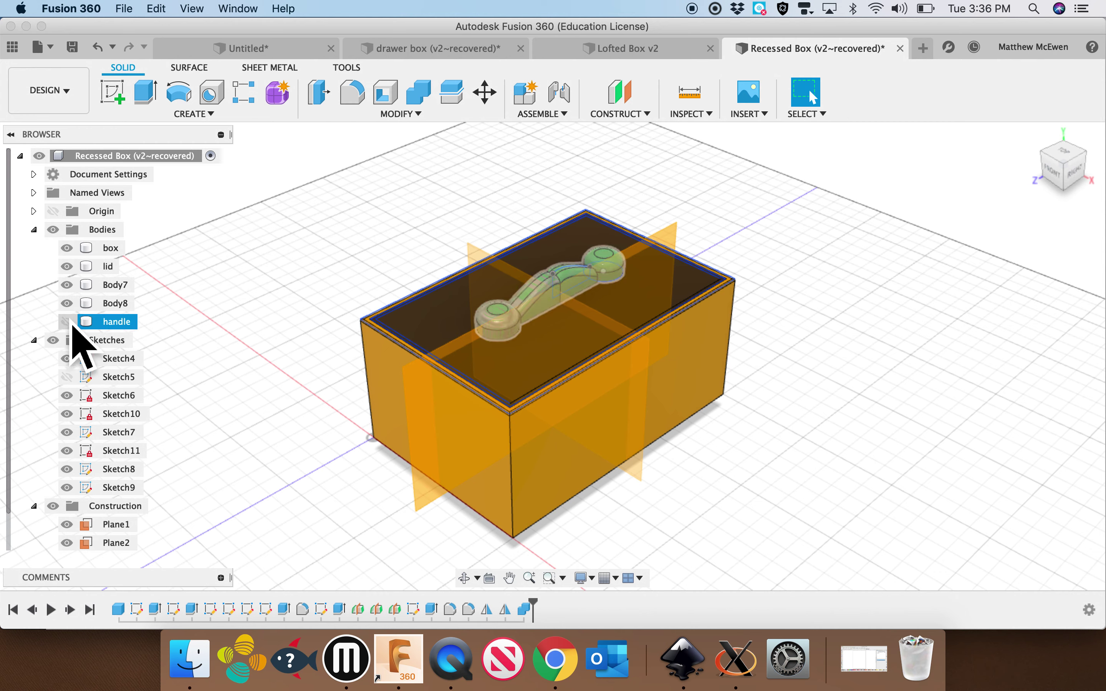
{"action": "left_click", "coordinate": [67, 322]}
{"action": "left_click", "coordinate": [67, 304]}
Step: Hide Body7, the lid, the construction planes and all sketches, then return to the home view
{"action": "left_click", "coordinate": [67, 285]}
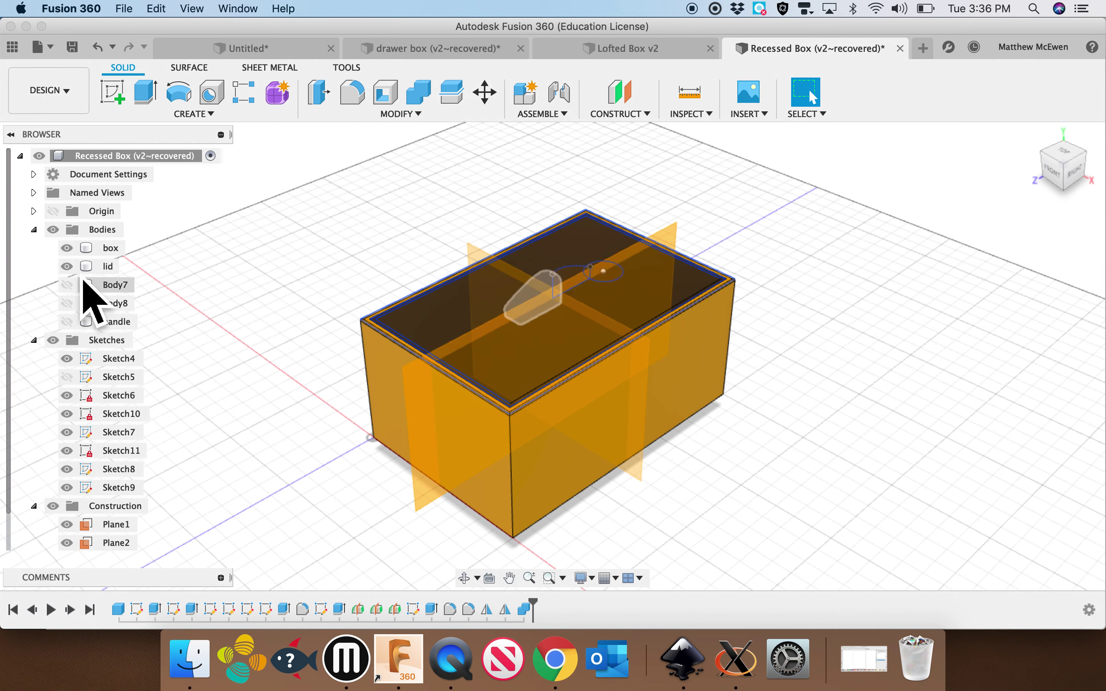
{"action": "left_click", "coordinate": [67, 266]}
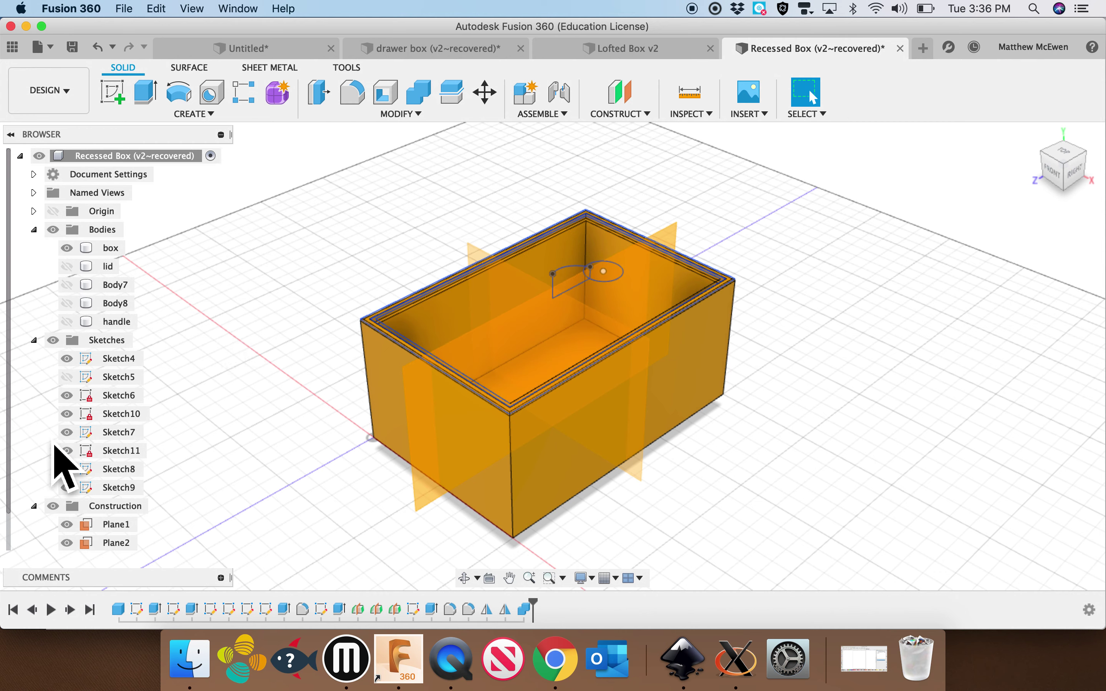
{"action": "left_click", "coordinate": [63, 508]}
{"action": "left_click", "coordinate": [53, 506]}
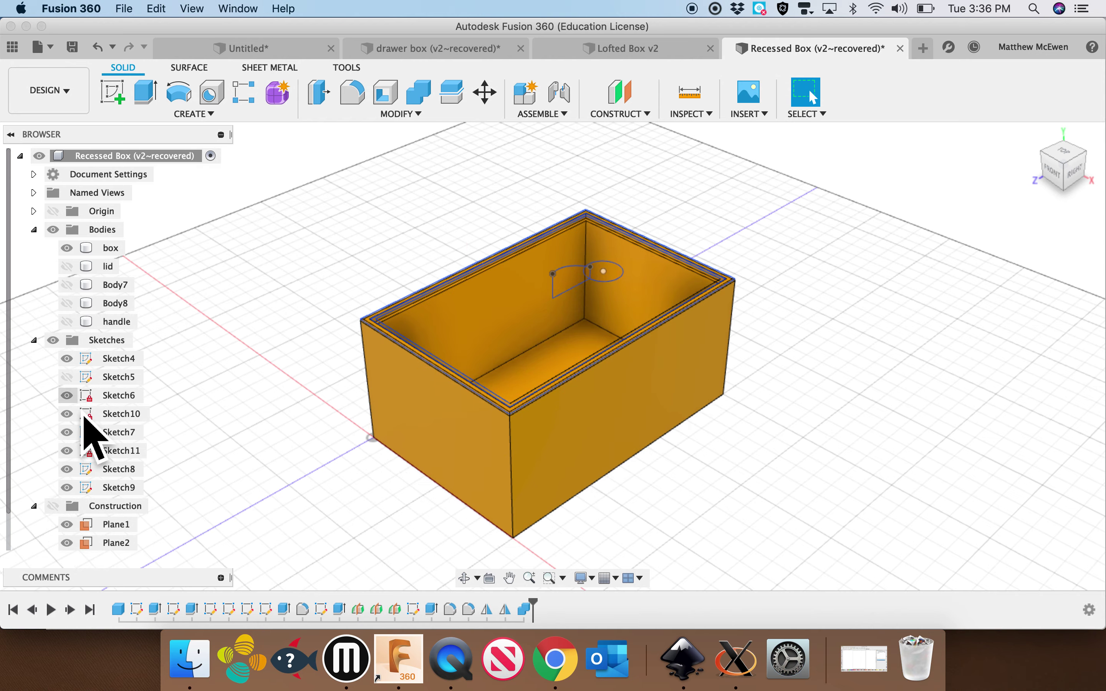
{"action": "left_click", "coordinate": [53, 341]}
{"action": "mouse_move", "coordinate": [291, 425]}
{"action": "middle_mouse_down", "text": "shift"}
{"action": "mouse_move", "coordinate": [345, 459]}
{"action": "mouse_move", "coordinate": [338, 451]}
{"action": "middle_mouse_up", "text": "shift"}
{"action": "key", "text": "F6"}
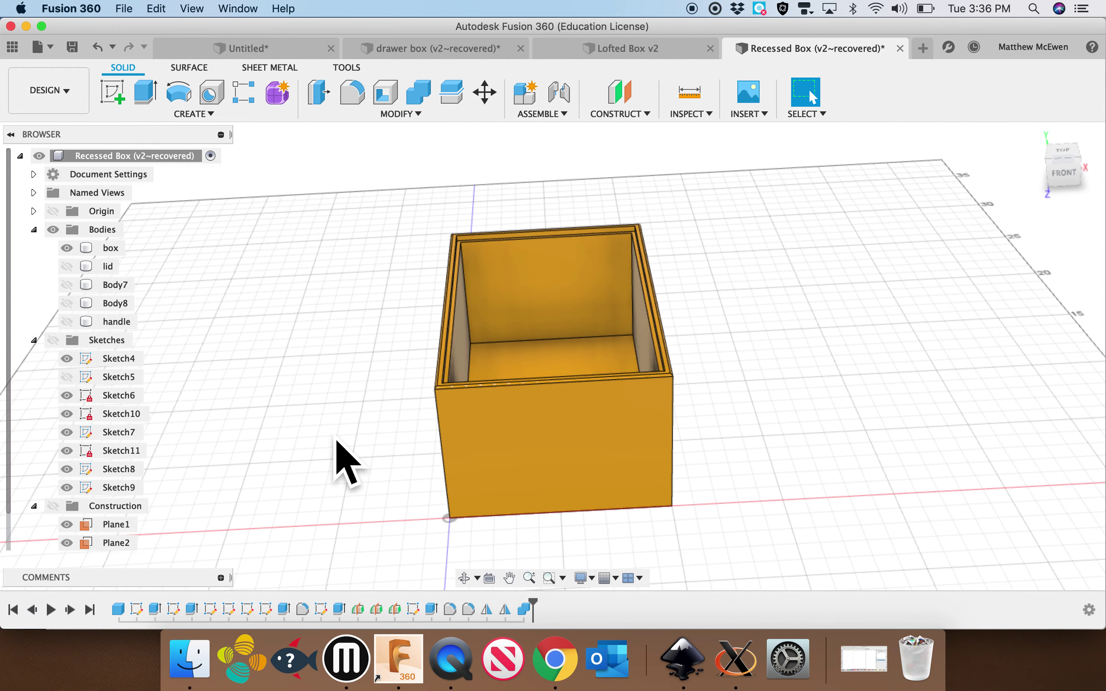